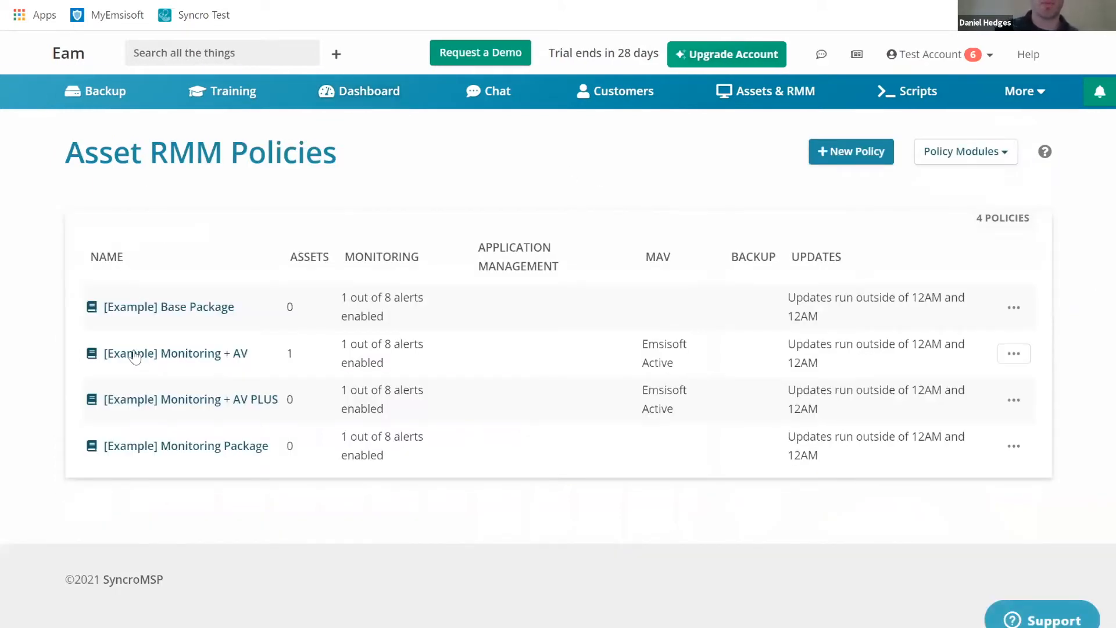
# - Open the [Example] Monitoring + AV policy and set its Emsisoft management to Syncro Managed
pyautogui.click(217, 359)
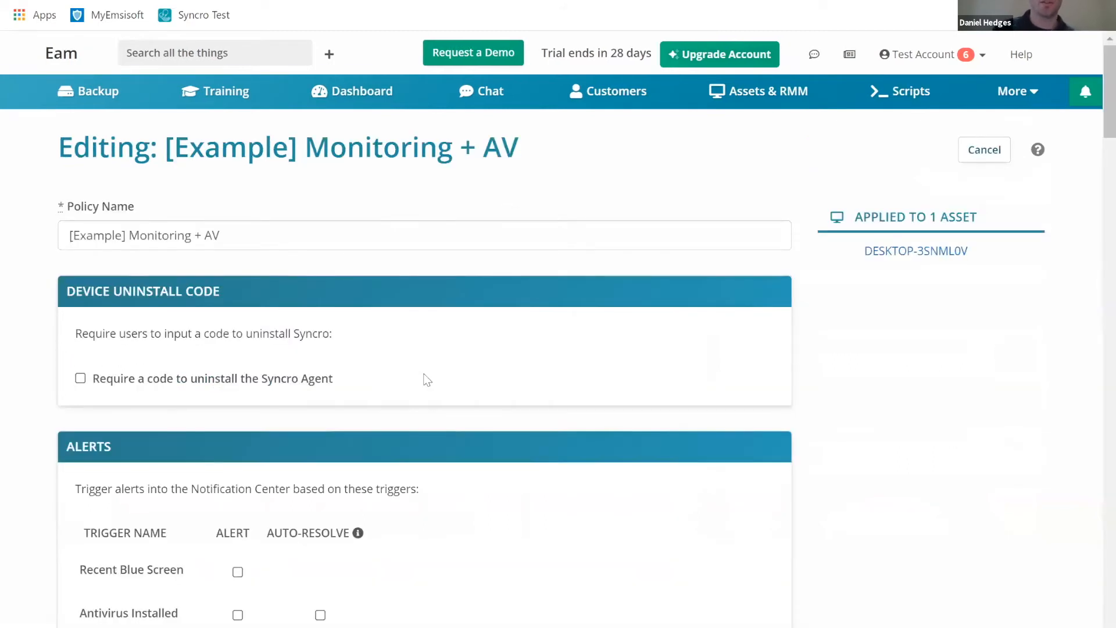
pyautogui.scroll(-9, 424, 378)
pyautogui.scroll(-20, 424, 373)
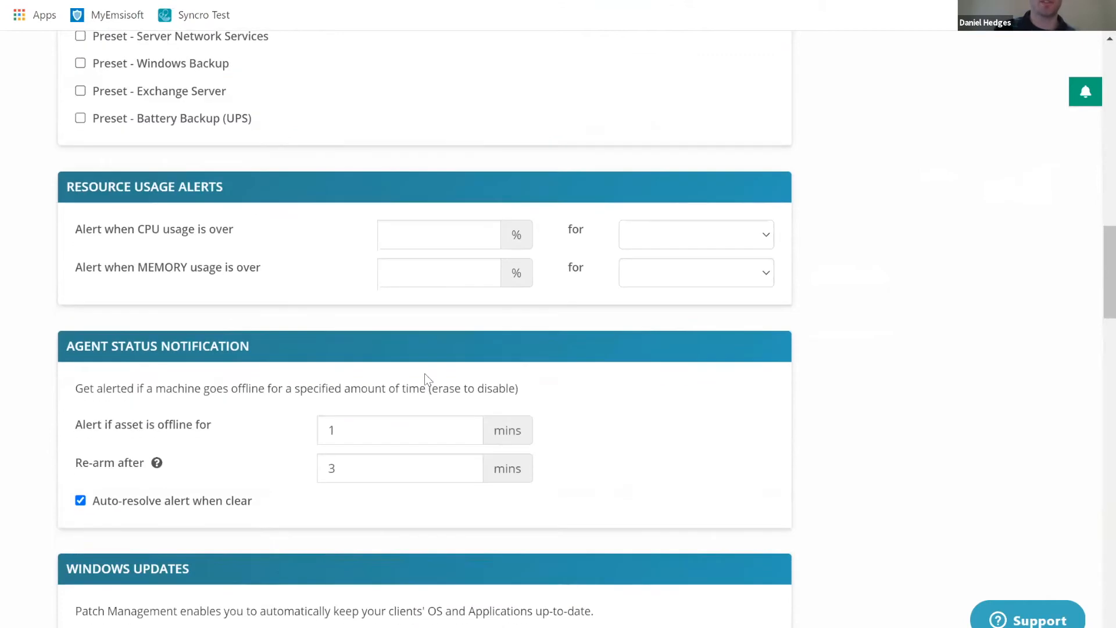
pyautogui.scroll(-11, 424, 372)
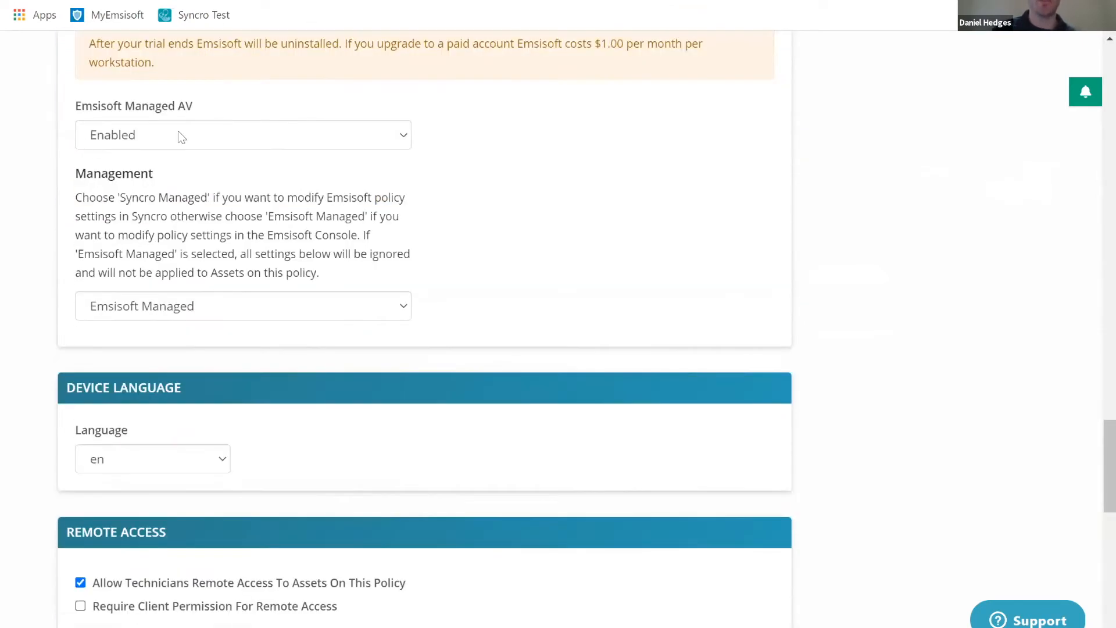
pyautogui.click(183, 308)
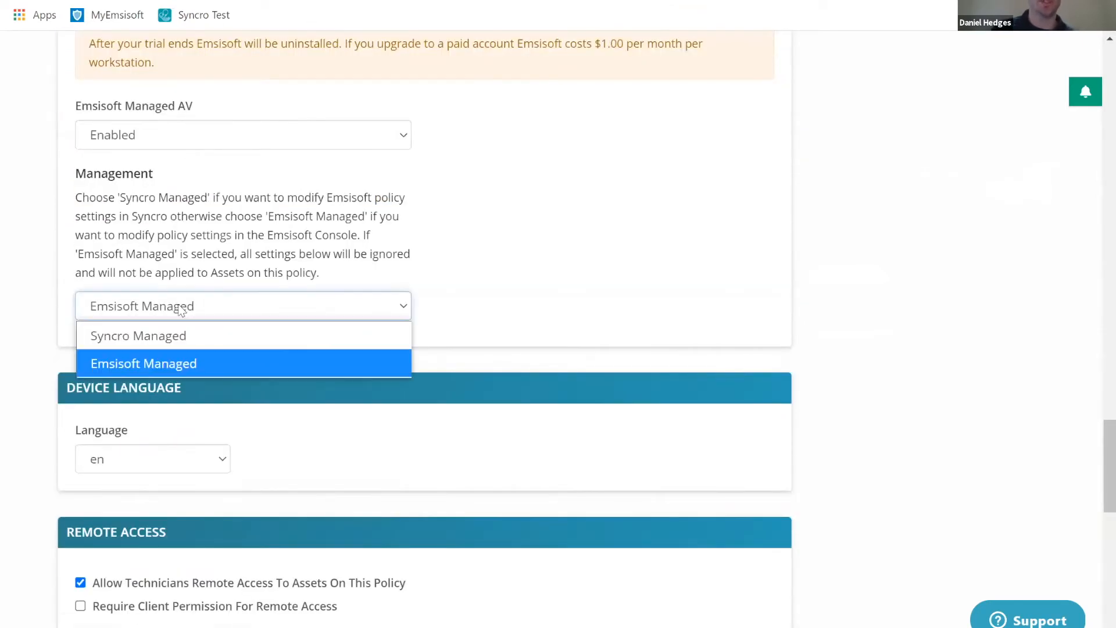
pyautogui.click(155, 336)
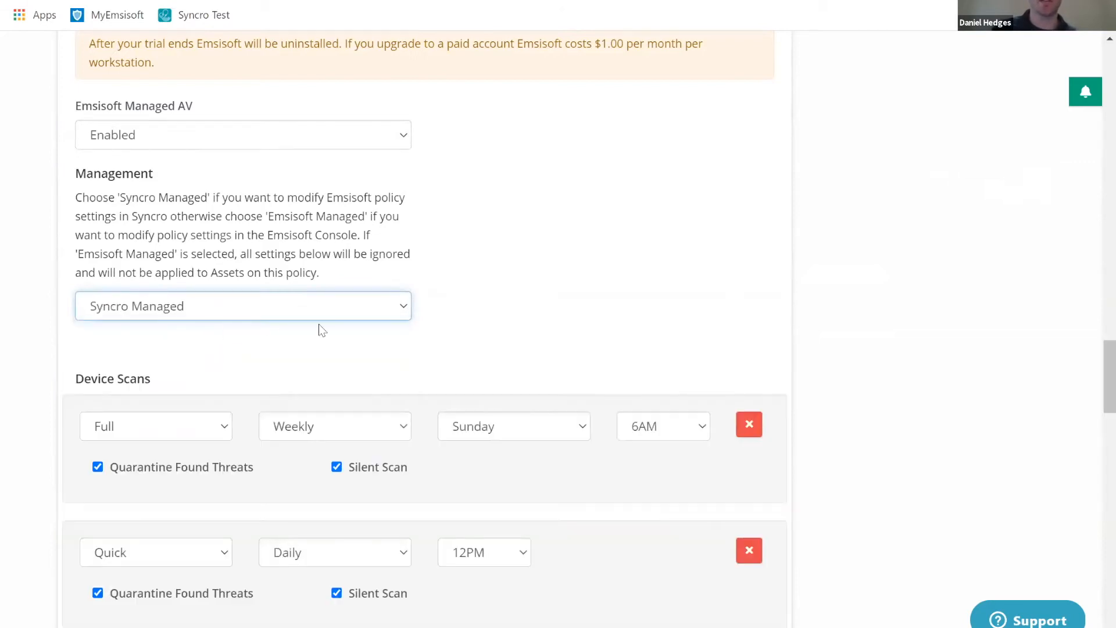
# - Remove both existing device scans and add a Full scan, Weekly on Sunday at 9AM, with Quarantine Found Threats and Silent Scan enabled
pyautogui.click(750, 426)
pyautogui.click(749, 427)
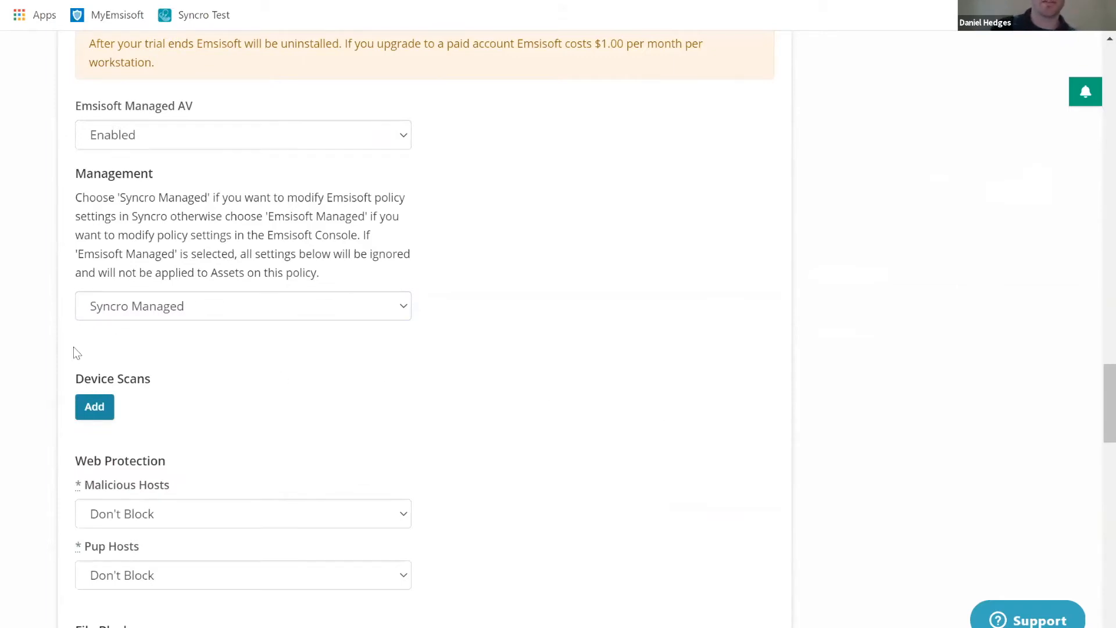
pyautogui.click(93, 407)
pyautogui.scroll(-1, 158, 388)
pyautogui.click(371, 338)
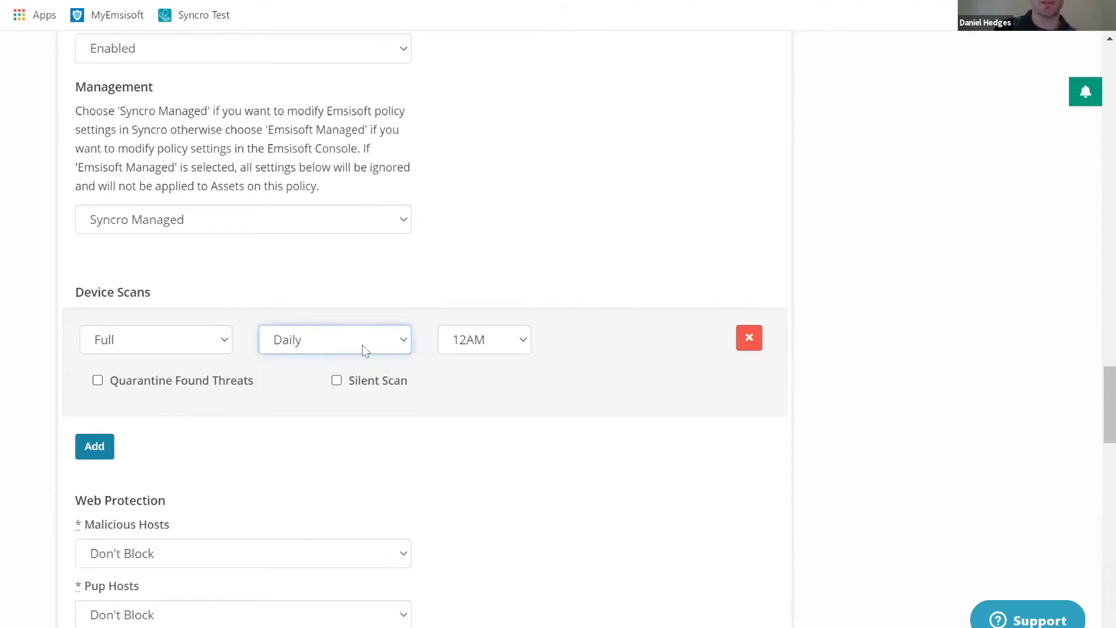
pyautogui.click(314, 396)
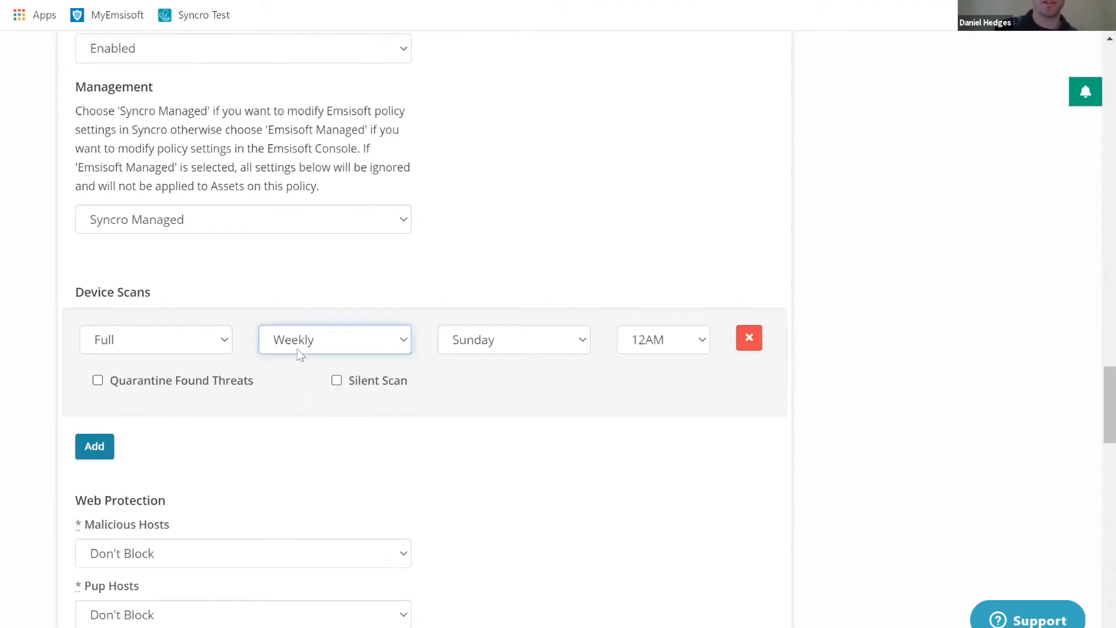
pyautogui.click(647, 343)
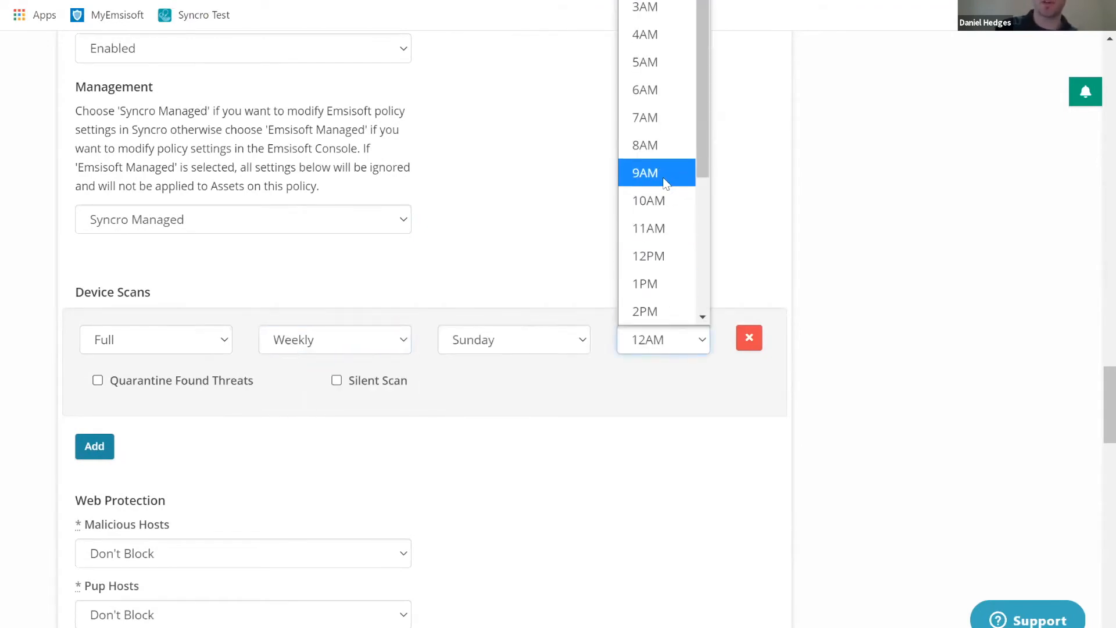
pyautogui.click(665, 183)
pyautogui.click(98, 381)
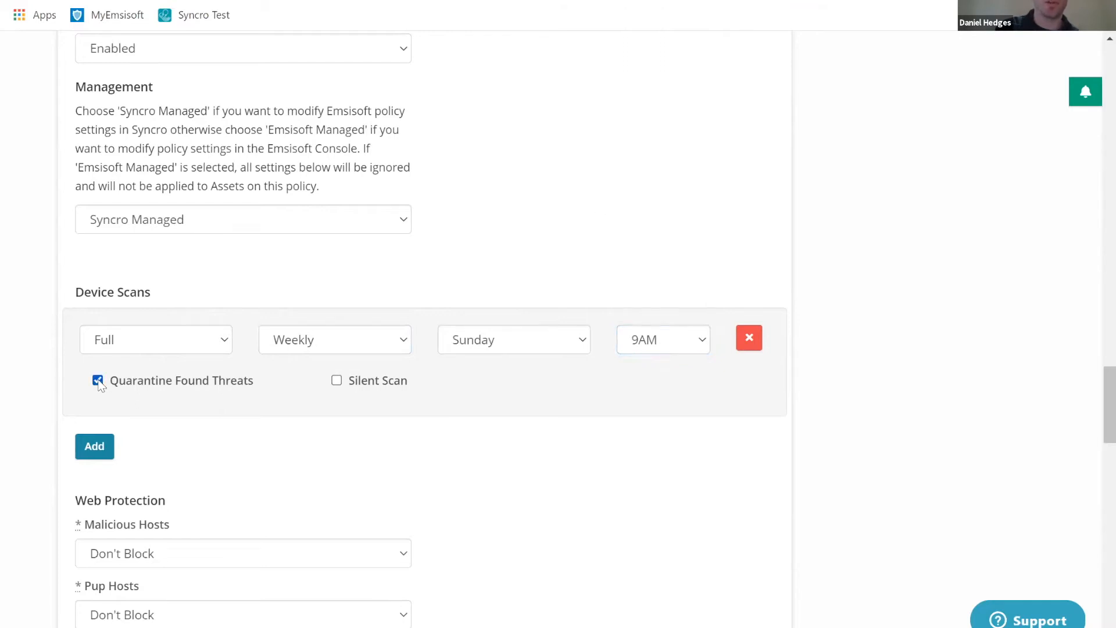
pyautogui.click(336, 381)
# - Add a second device scan of type Quick, Daily at 12PM, with Quarantine Found Threats and Silent Scan enabled
pyautogui.click(98, 447)
pyautogui.click(145, 466)
pyautogui.click(149, 502)
pyautogui.click(483, 466)
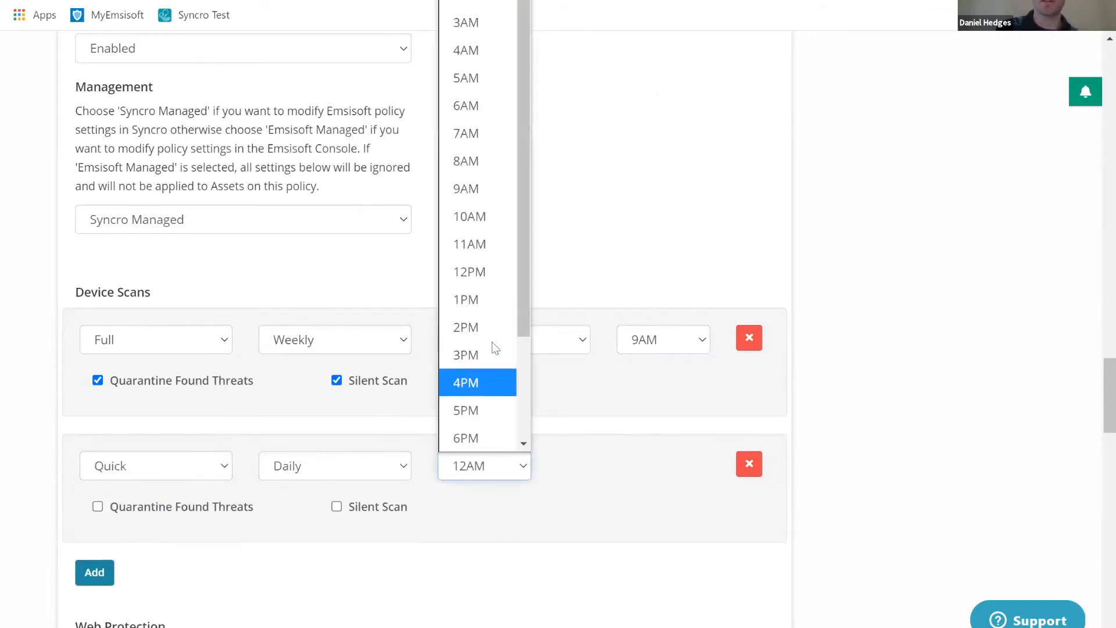
pyautogui.click(489, 278)
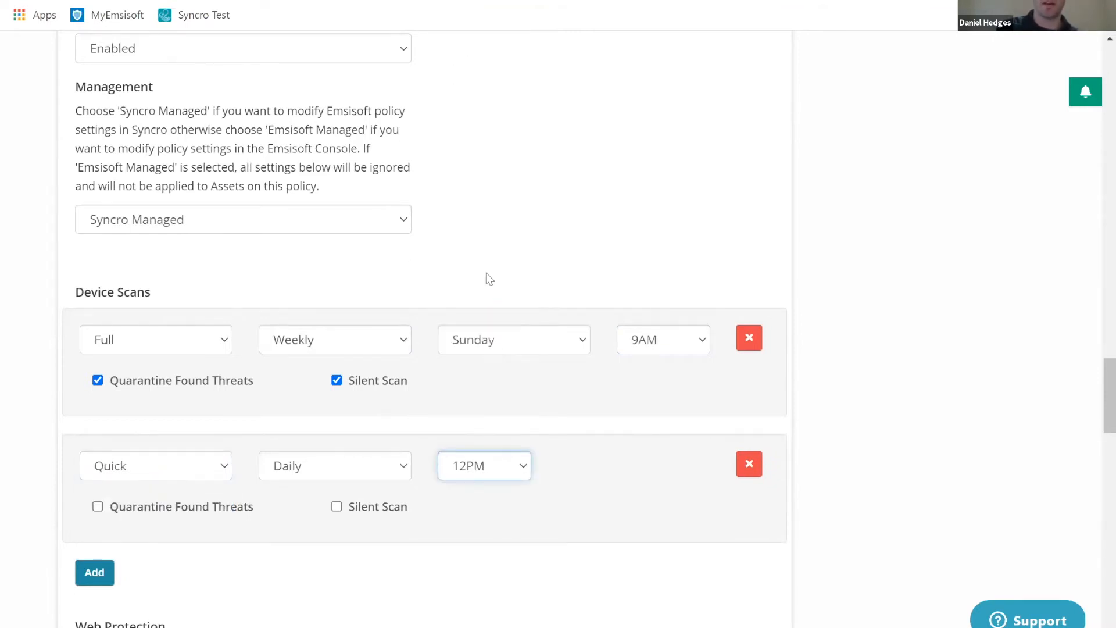
pyautogui.click(142, 507)
pyautogui.click(350, 507)
# - Add a third device scan of type Smart, Daily at 6PM, with Quarantine Found Threats and Silent Scan enabled
pyautogui.scroll(-3, 129, 437)
pyautogui.click(108, 400)
pyautogui.click(147, 420)
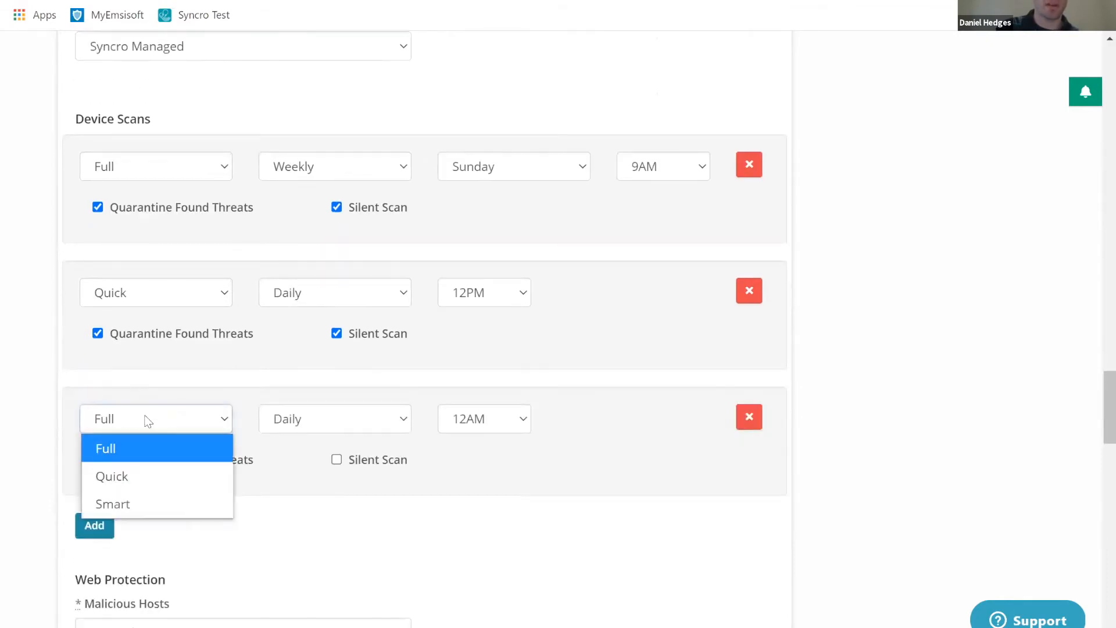
pyautogui.click(139, 504)
pyautogui.click(476, 415)
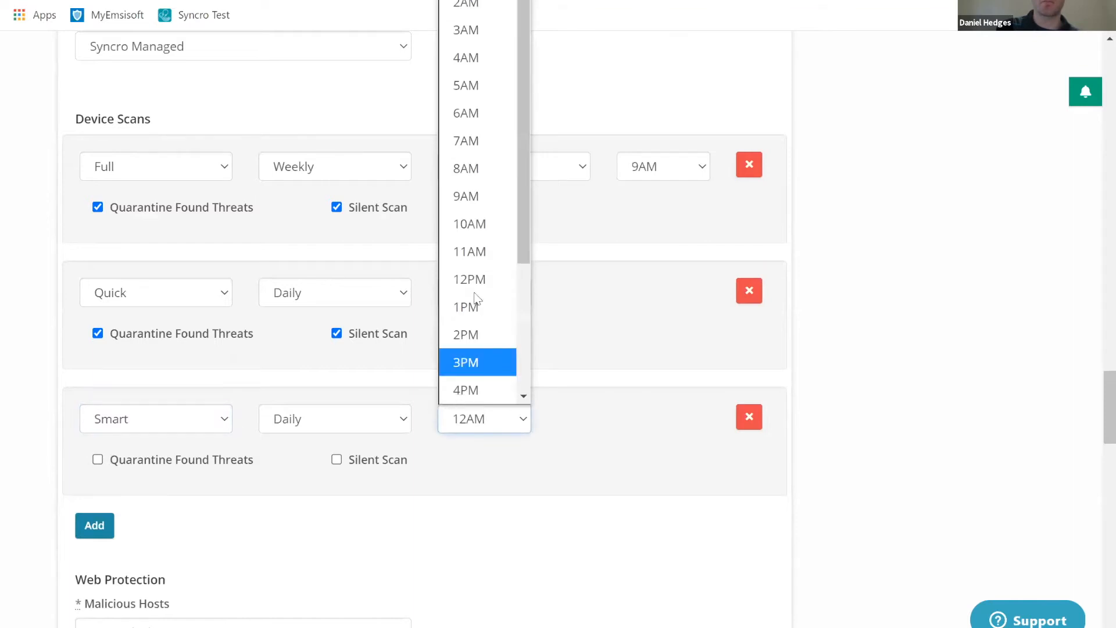
pyautogui.scroll(-3, 477, 302)
pyautogui.click(478, 252)
pyautogui.click(219, 461)
pyautogui.click(359, 470)
# - Review the scheduled device scans and the available blocking options for Malicious Hosts and Pup Hosts under Web Protection
pyautogui.scroll(-3, 212, 241)
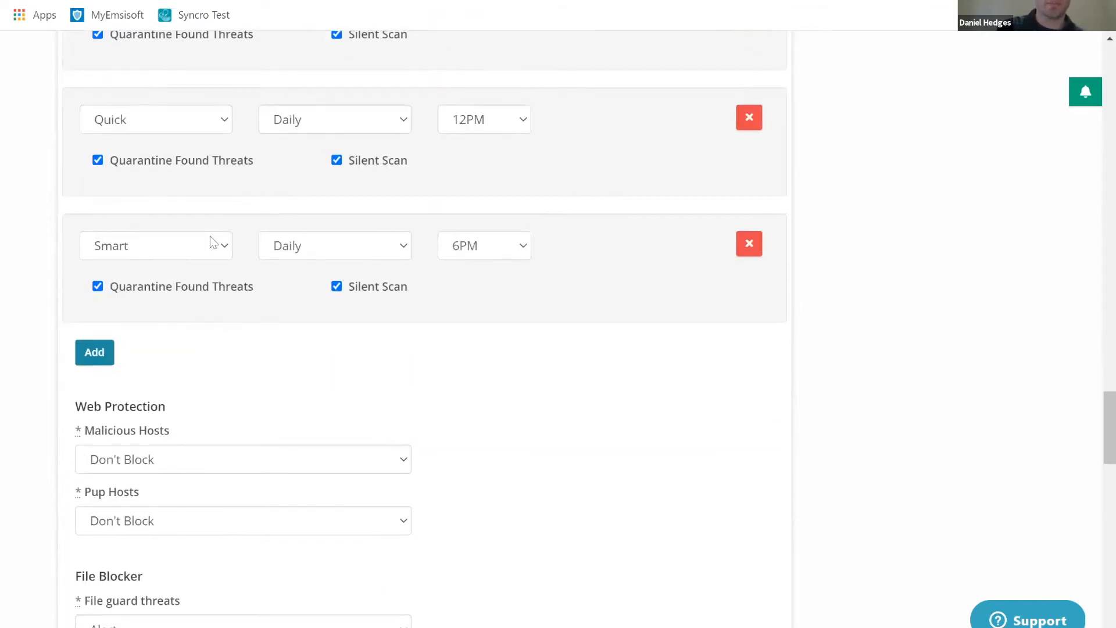
pyautogui.scroll(3, 256, 355)
pyautogui.scroll(-5, 268, 372)
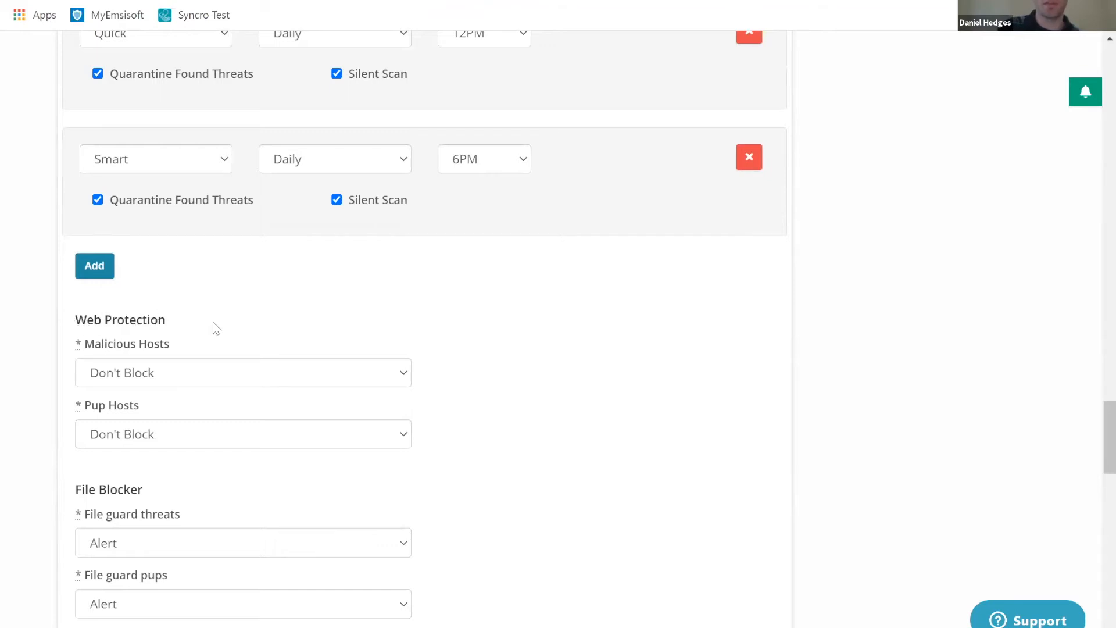
pyautogui.scroll(-1, 215, 326)
pyautogui.click(400, 285)
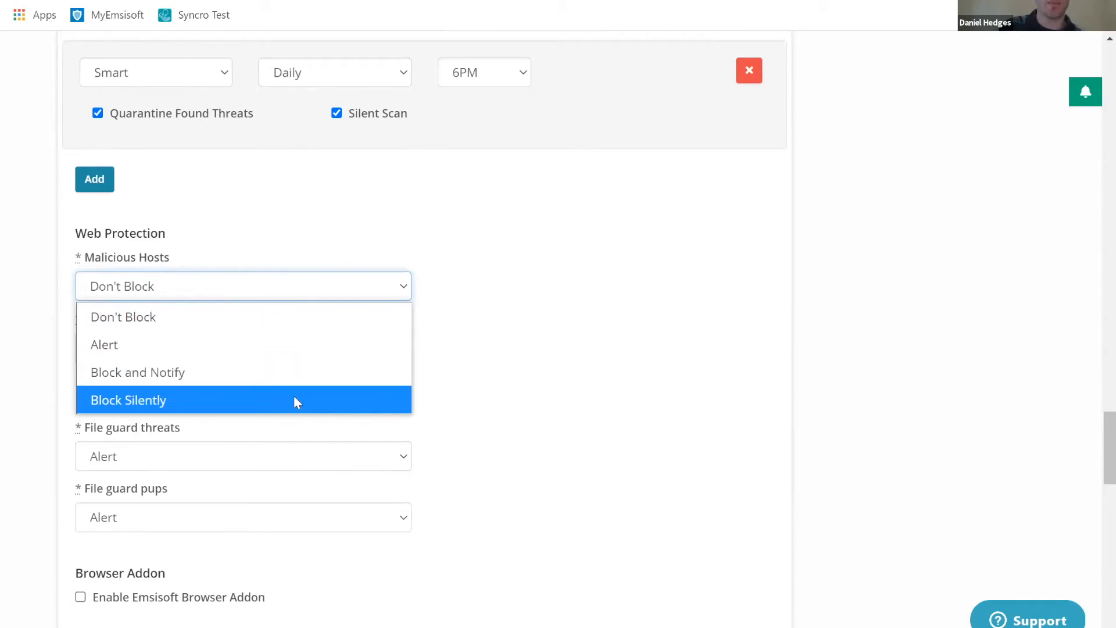
pyautogui.click(402, 287)
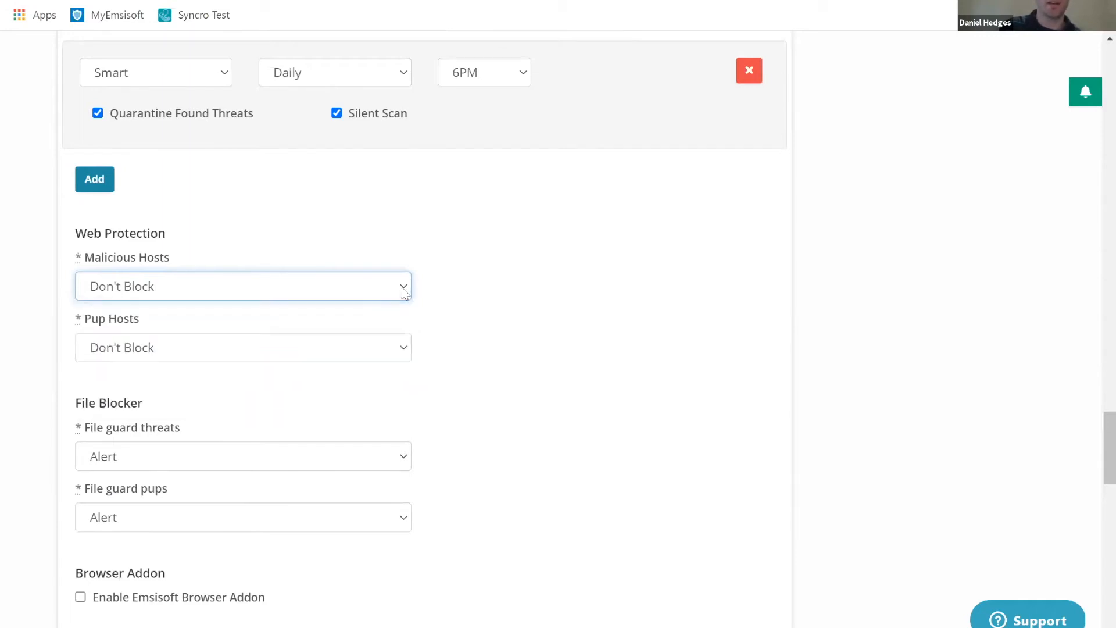
pyautogui.click(405, 352)
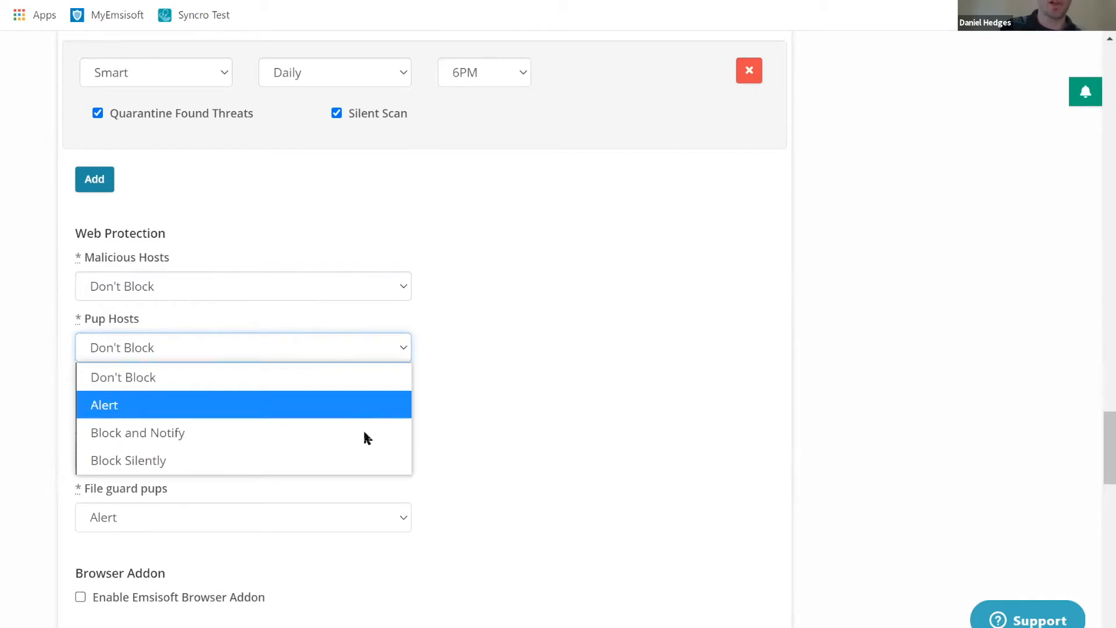
pyautogui.click(404, 350)
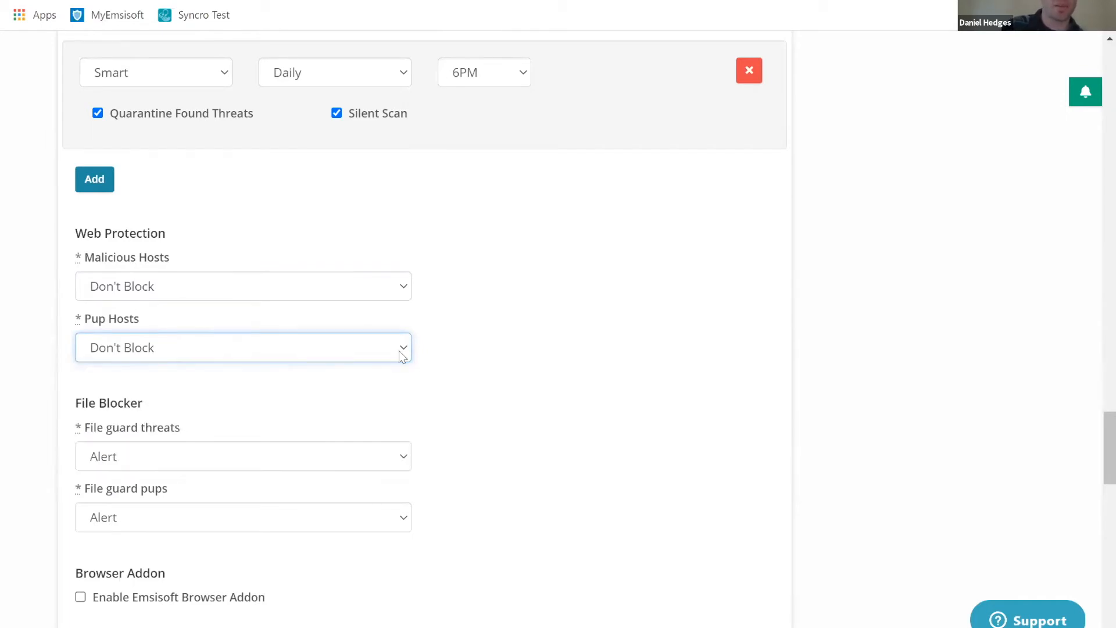
# - Set Web Protection to Alert for Pup Hosts and Block and Notify for Malicious Hosts
pyautogui.scroll(-3, 93, 268)
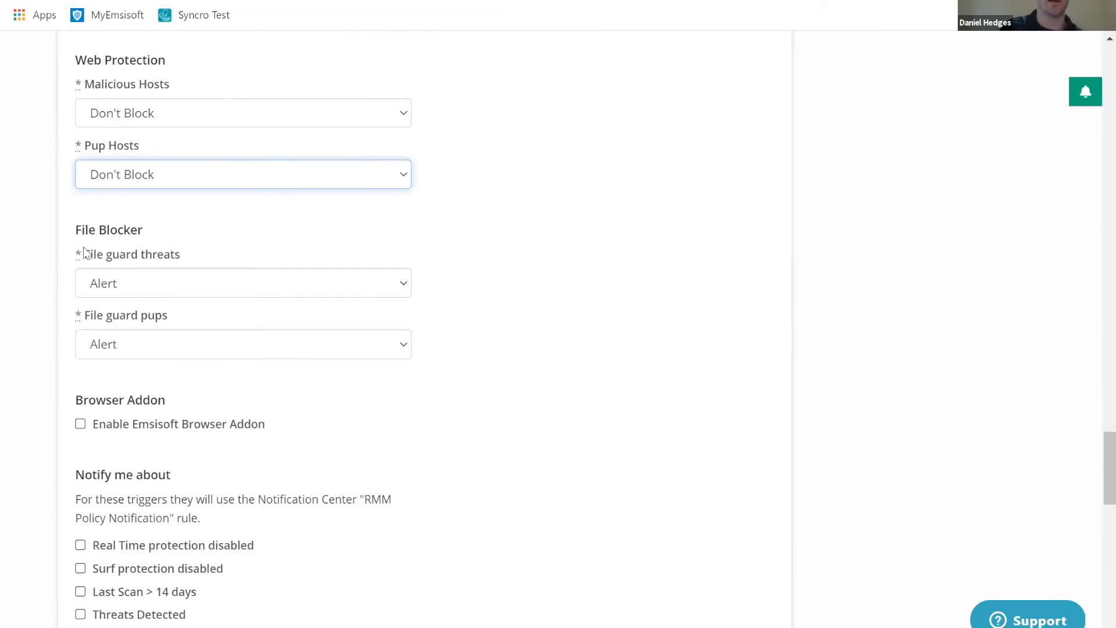
pyautogui.click(155, 175)
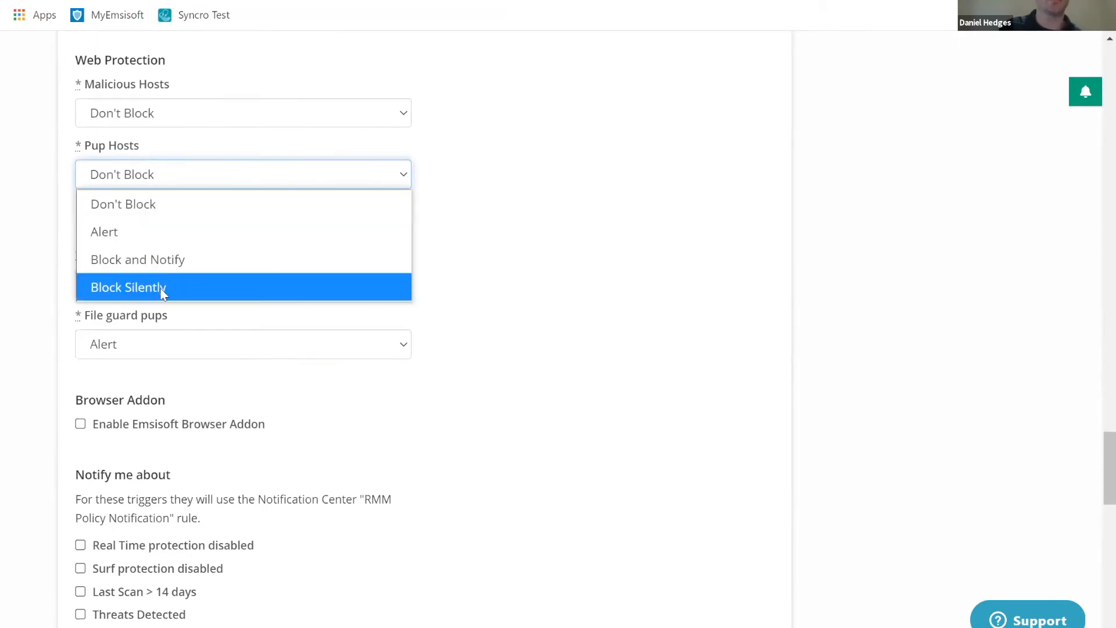
pyautogui.click(156, 232)
pyautogui.click(173, 116)
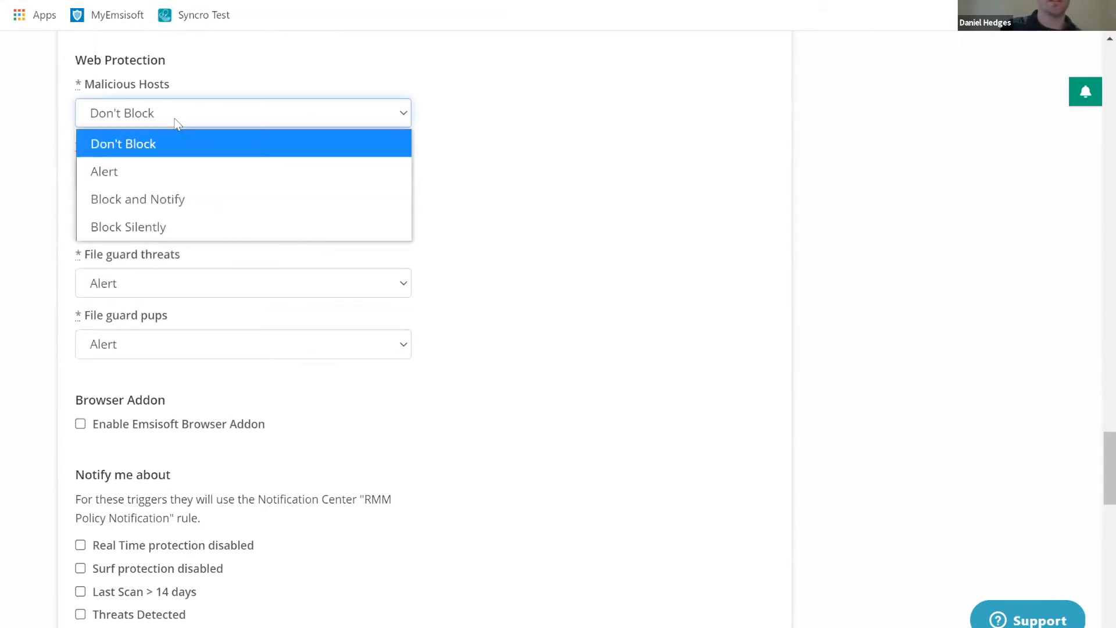
pyautogui.click(192, 204)
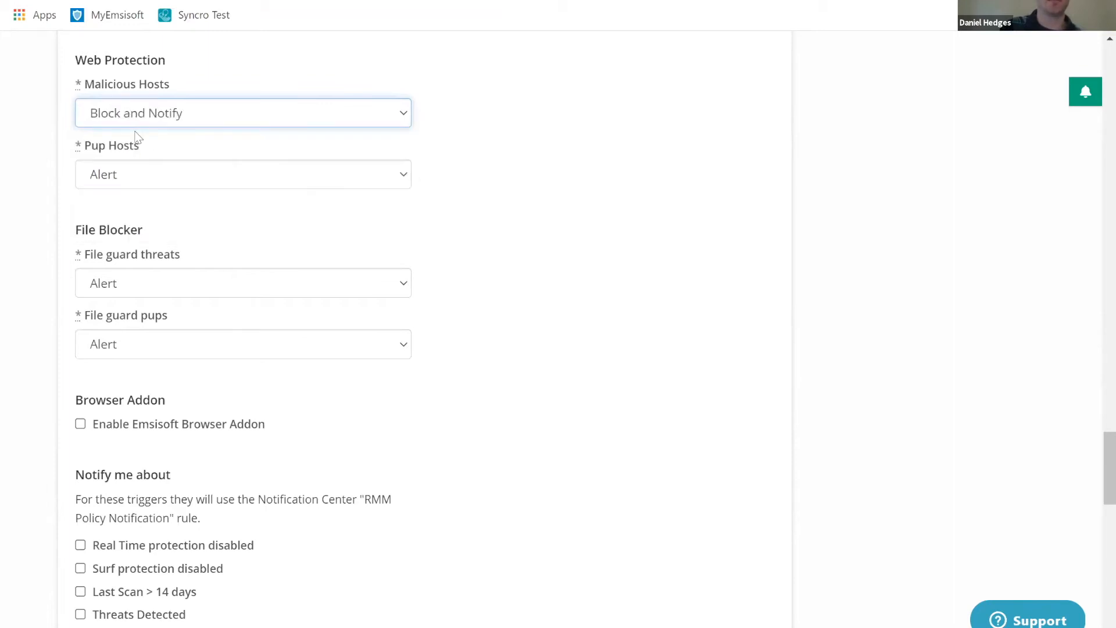
# - Set File guard threats to Quarantine Silently and enable the Emsisoft Browser Addon
pyautogui.click(330, 291)
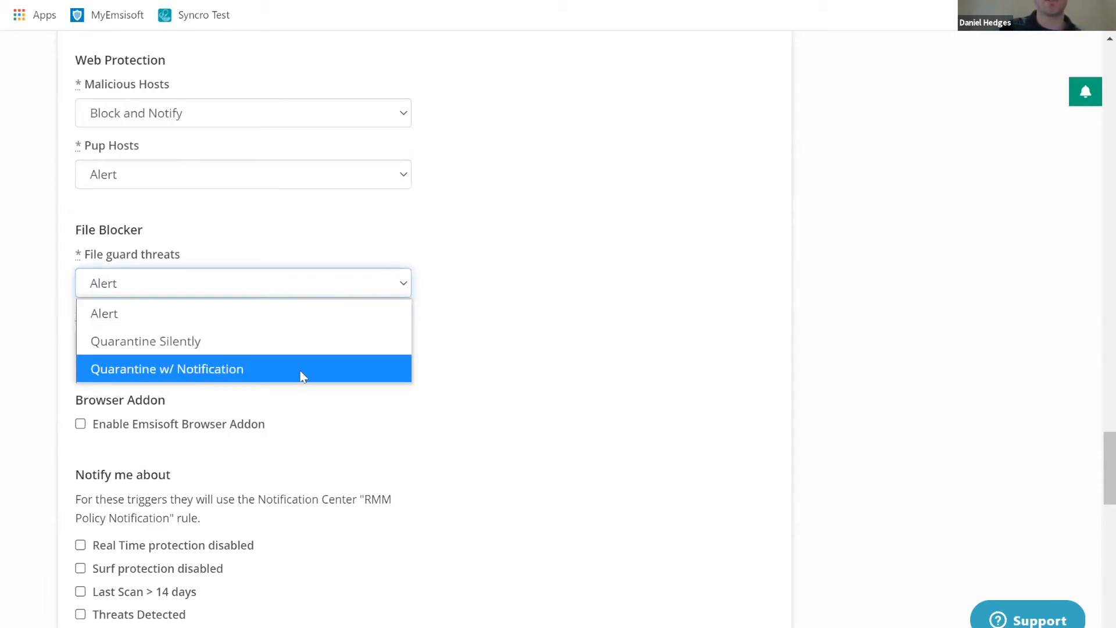
pyautogui.click(393, 284)
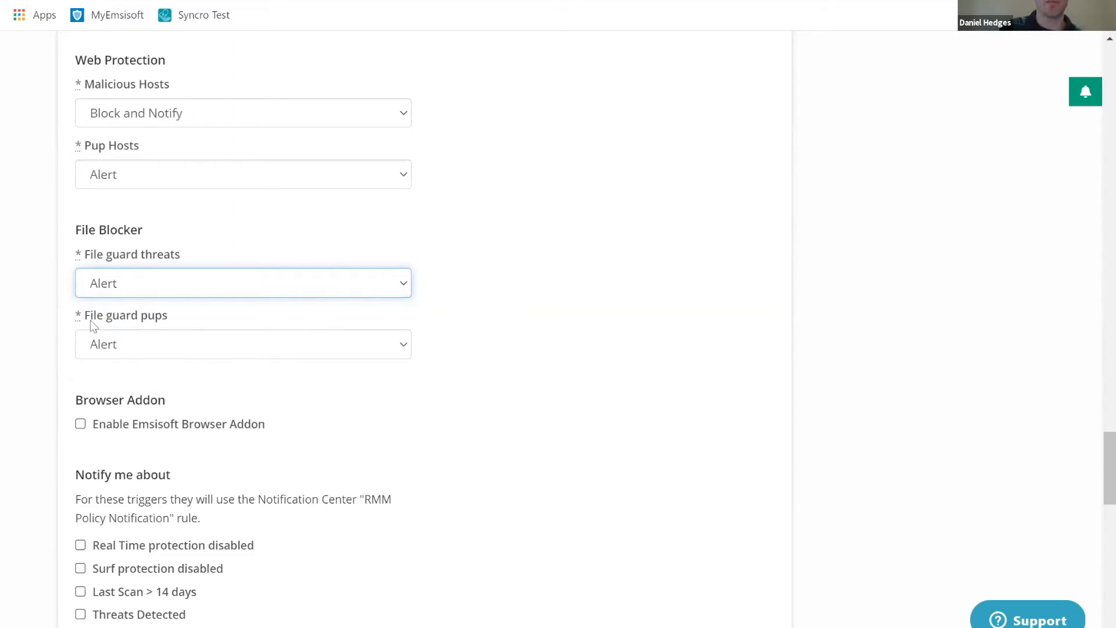
pyautogui.click(221, 283)
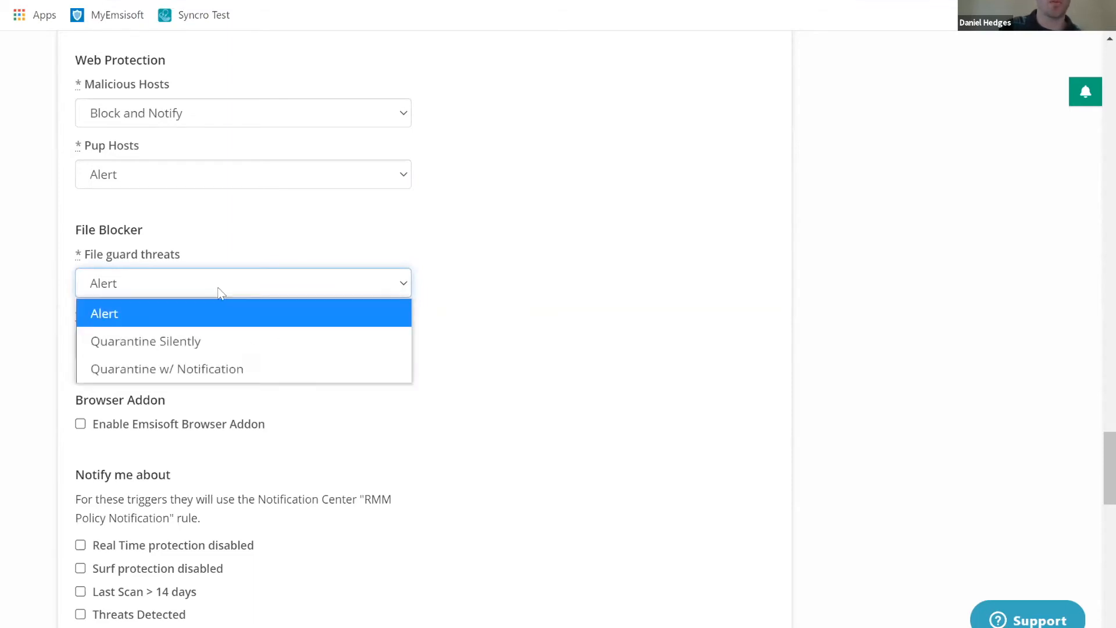
pyautogui.click(150, 332)
pyautogui.scroll(-1, 216, 345)
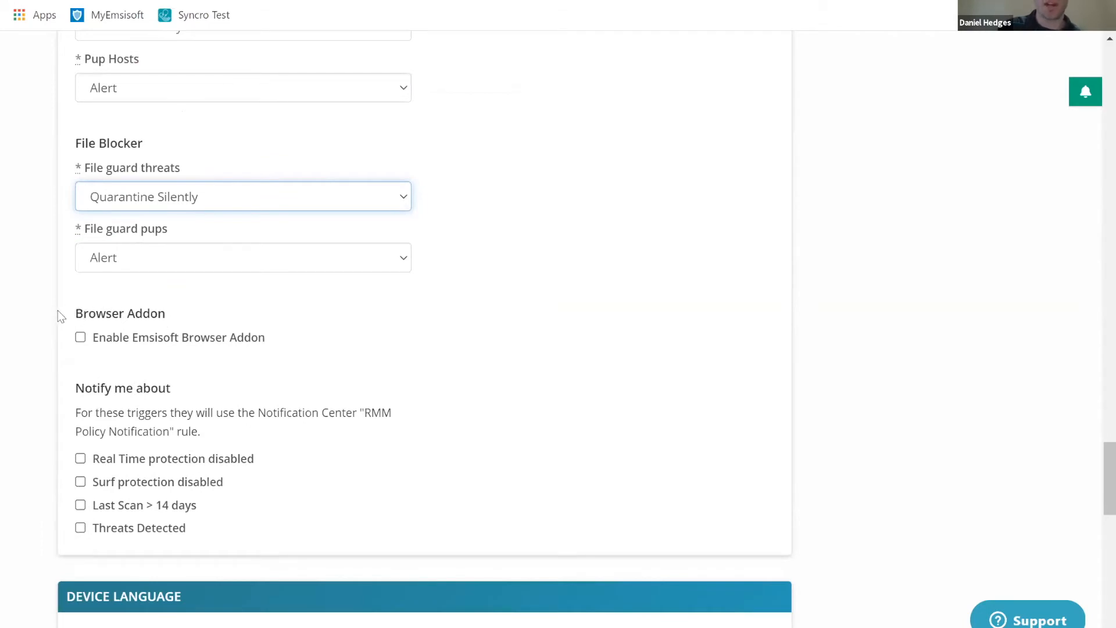
pyautogui.click(81, 336)
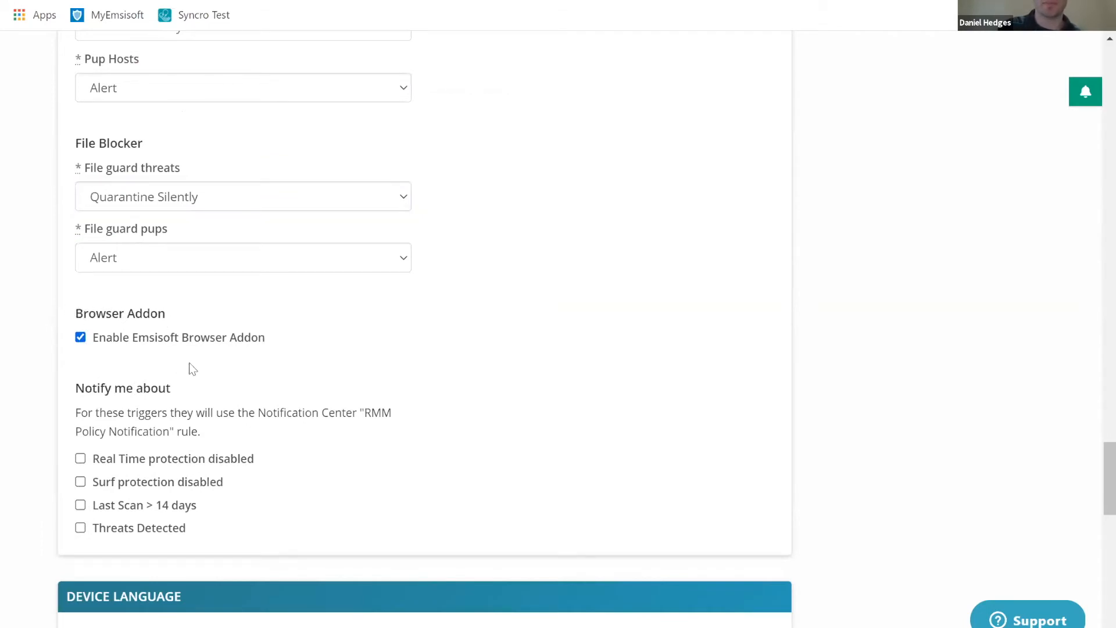
# - Enable notifications for Real Time protection disabled, Surf protection disabled, Last Scan > 14 days and Threats Detected
pyautogui.scroll(-1, 193, 369)
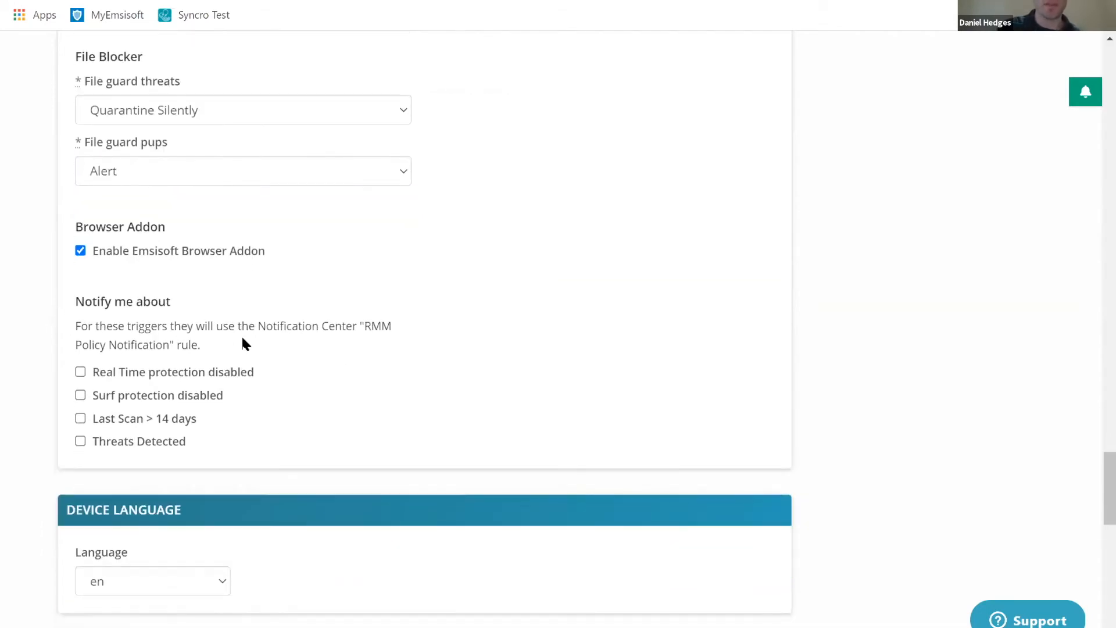
pyautogui.click(80, 372)
pyautogui.click(81, 395)
pyautogui.click(80, 419)
pyautogui.click(80, 442)
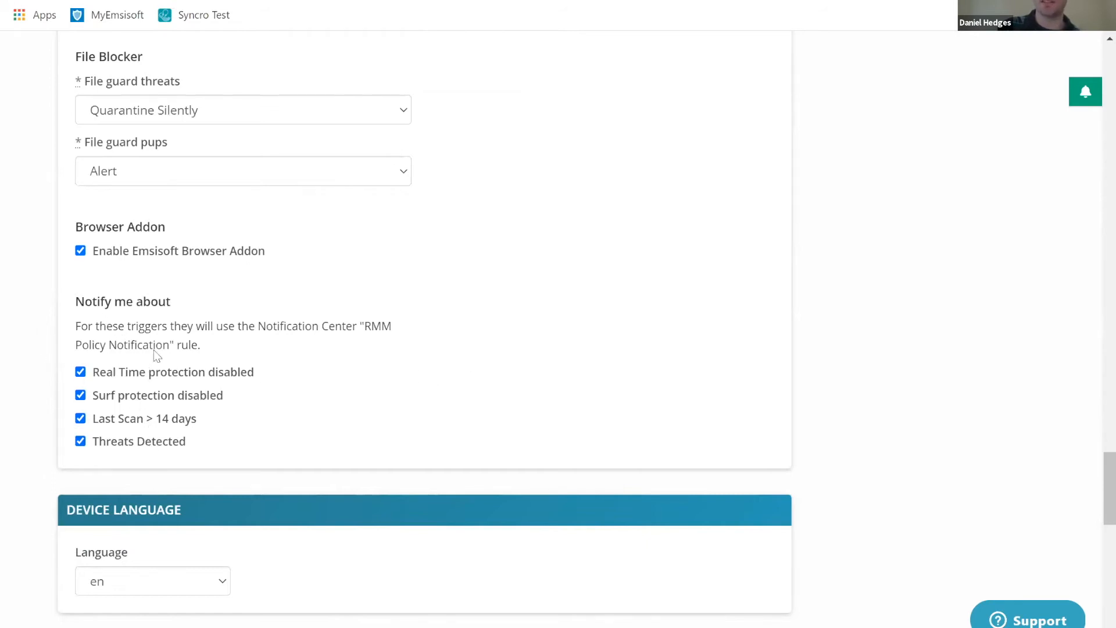
# - Leave the policy editor and open the Notification Center in the Syncro administration area
pyautogui.moveTo(1104, 481); pyautogui.dragTo(1088, 67)
pyautogui.click(1023, 93)
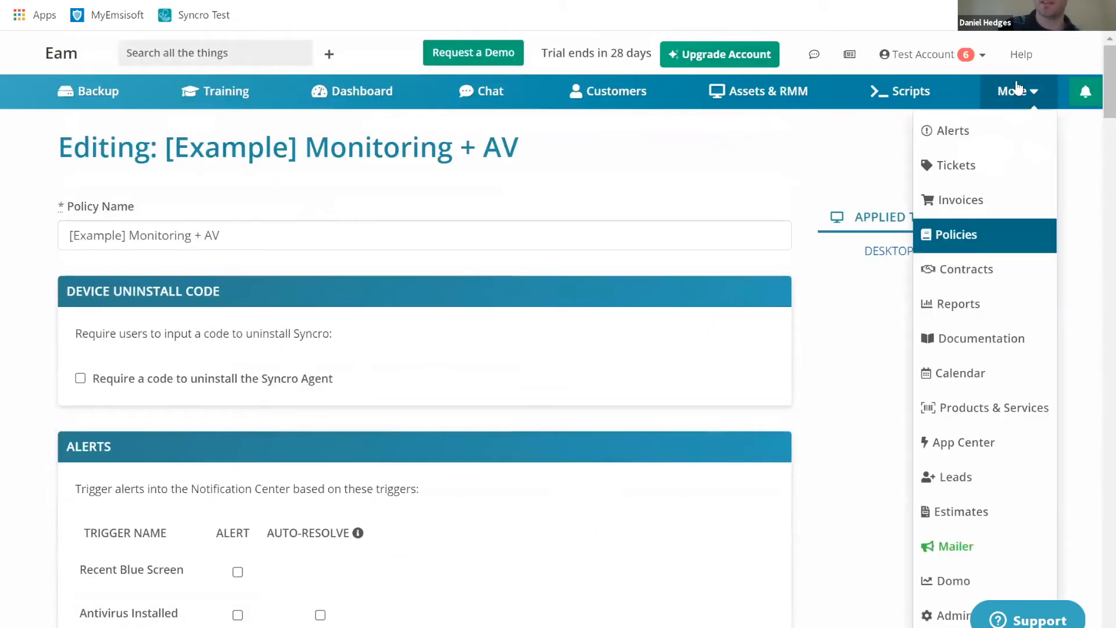
pyautogui.rightClick(930, 613)
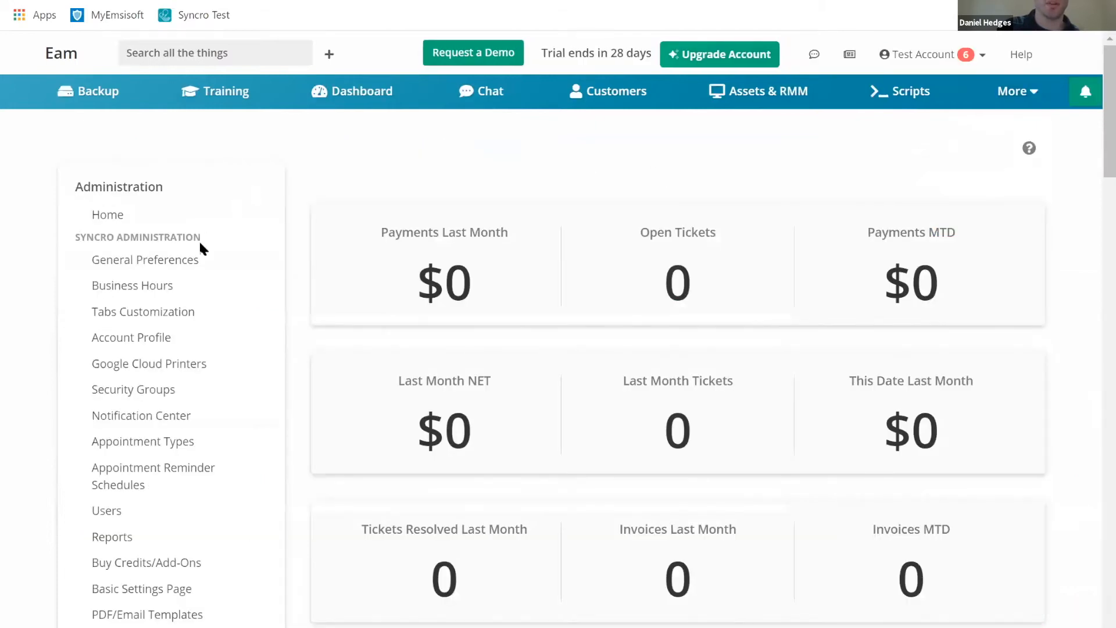
pyautogui.click(143, 416)
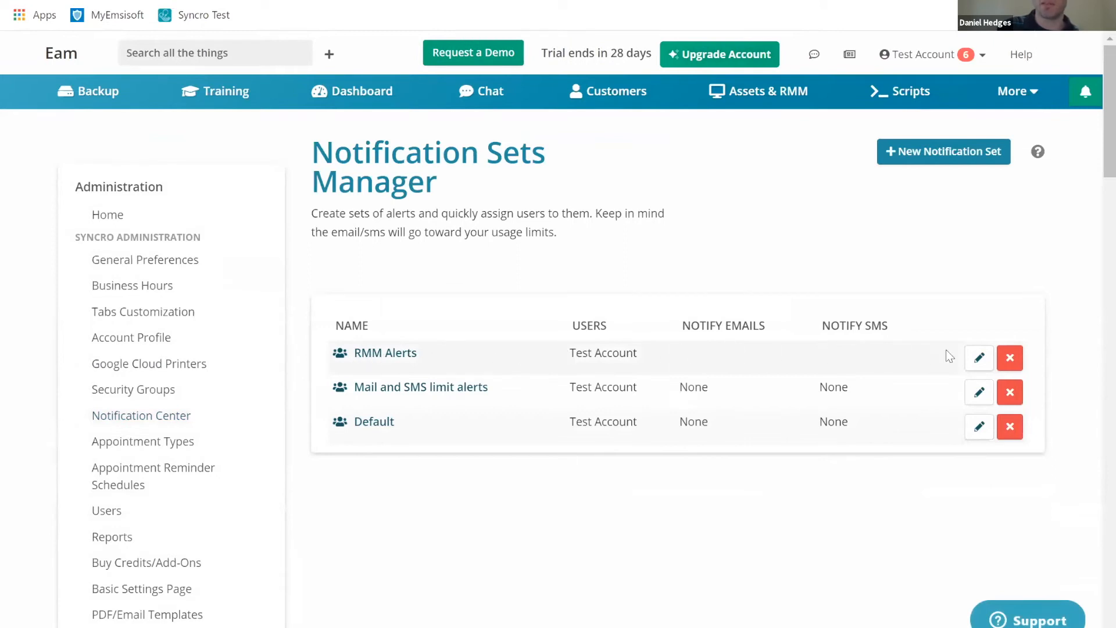
# - Open the RMM Alerts notification set for editing and examine which notification channels are enabled for "RMM Alert - was created"
pyautogui.click(978, 360)
pyautogui.scroll(-5, 388, 358)
pyautogui.scroll(-20, 389, 358)
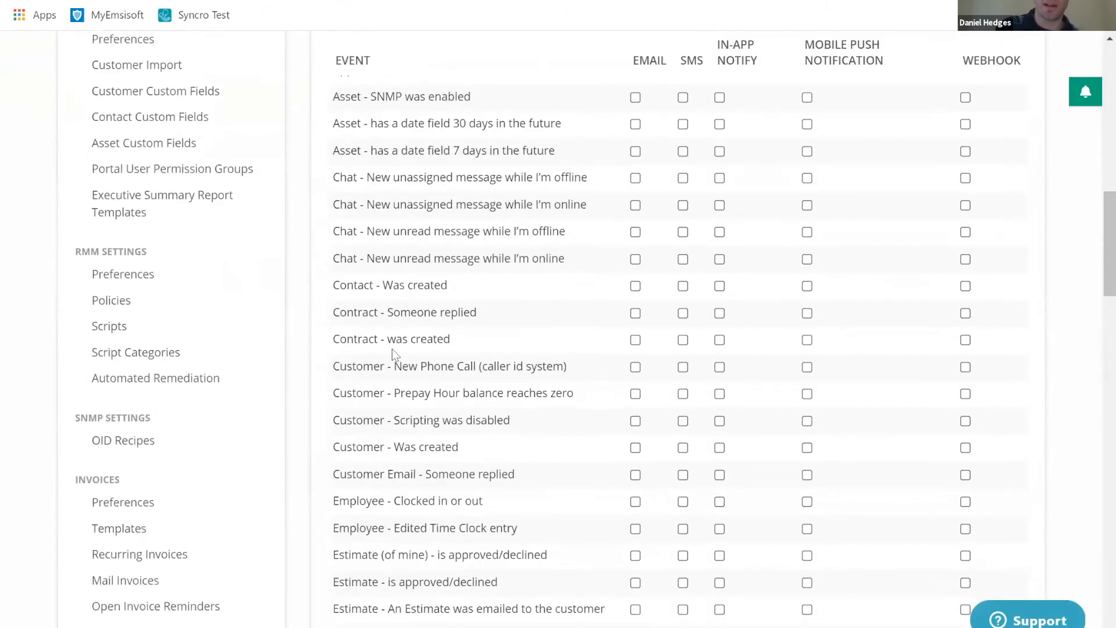
pyautogui.scroll(-13, 409, 354)
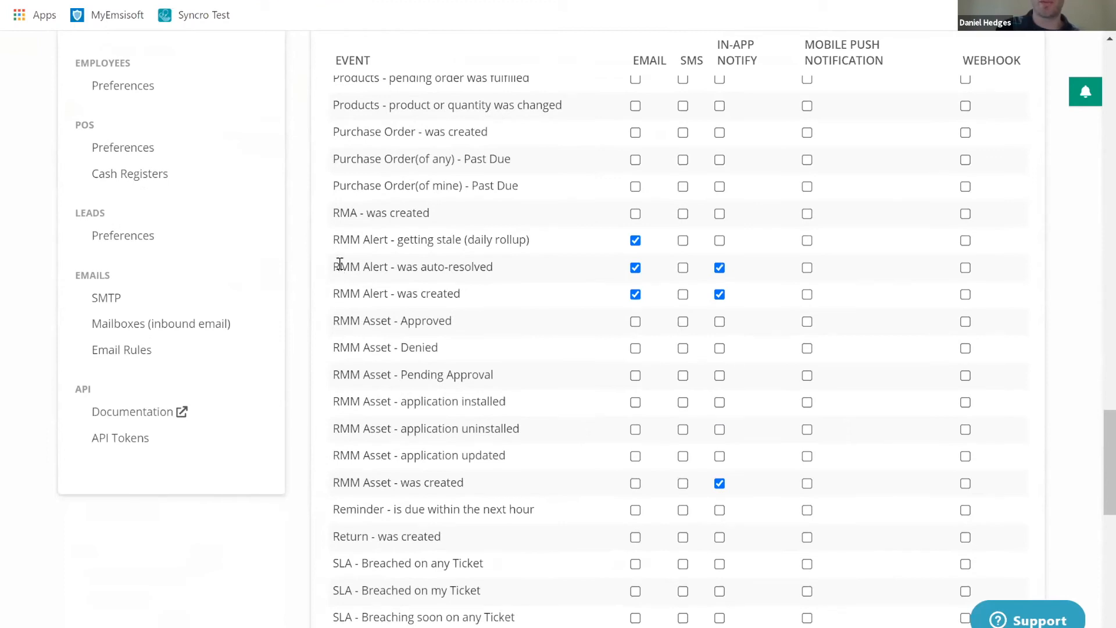
pyautogui.moveTo(331, 296); pyautogui.dragTo(463, 294)
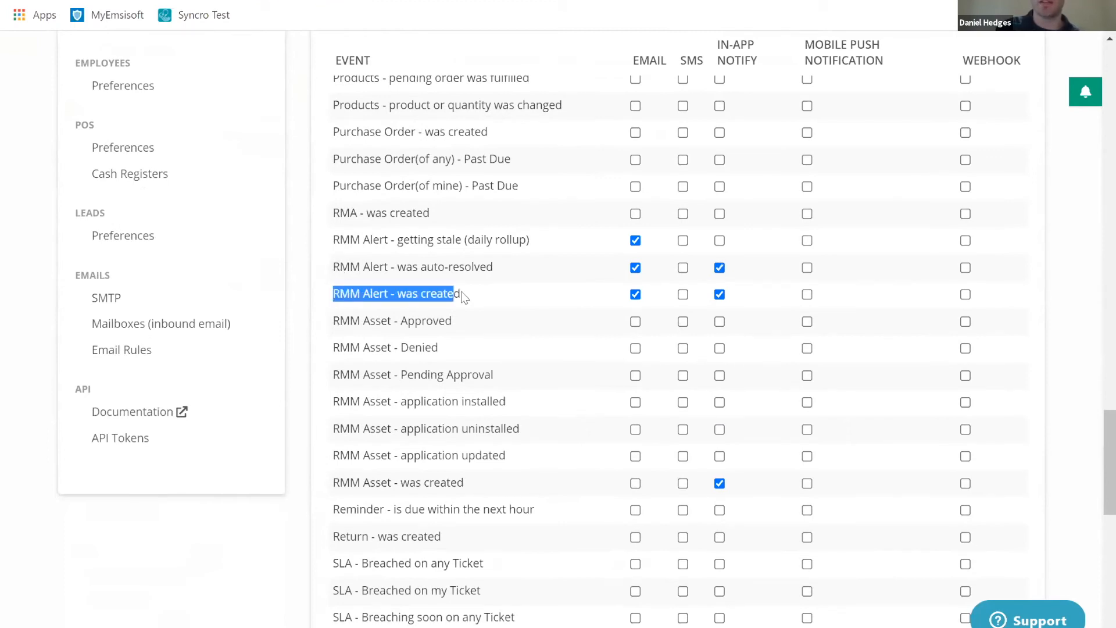
pyautogui.click(465, 293)
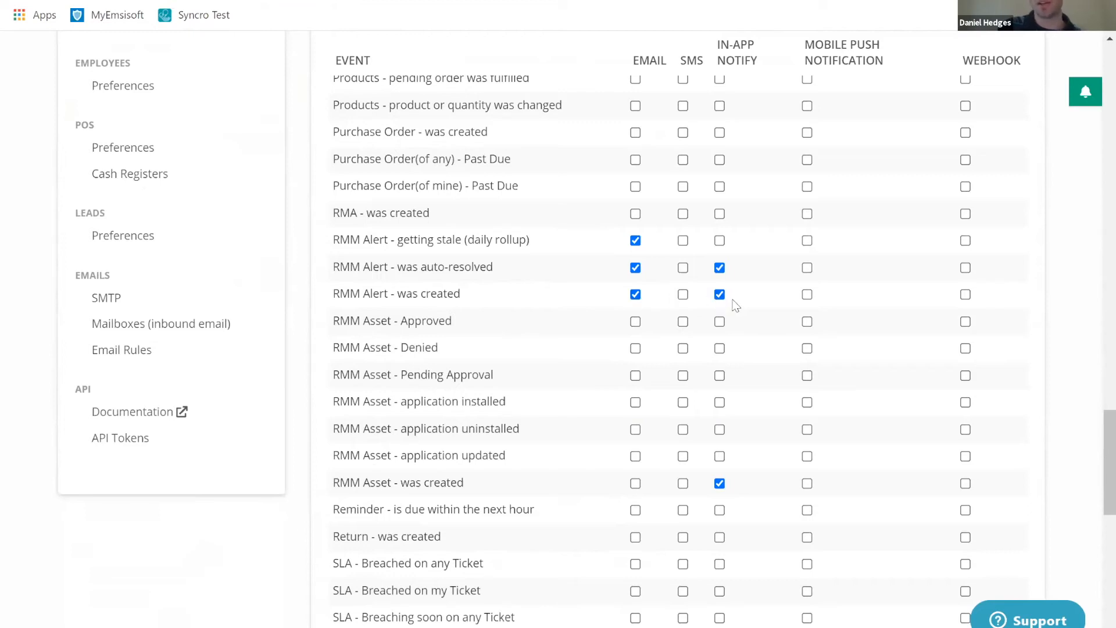
pyautogui.rightClick(872, 289)
pyautogui.click(869, 271)
pyautogui.scroll(1, 1093, 449)
pyautogui.moveTo(1092, 442); pyautogui.dragTo(1091, 51)
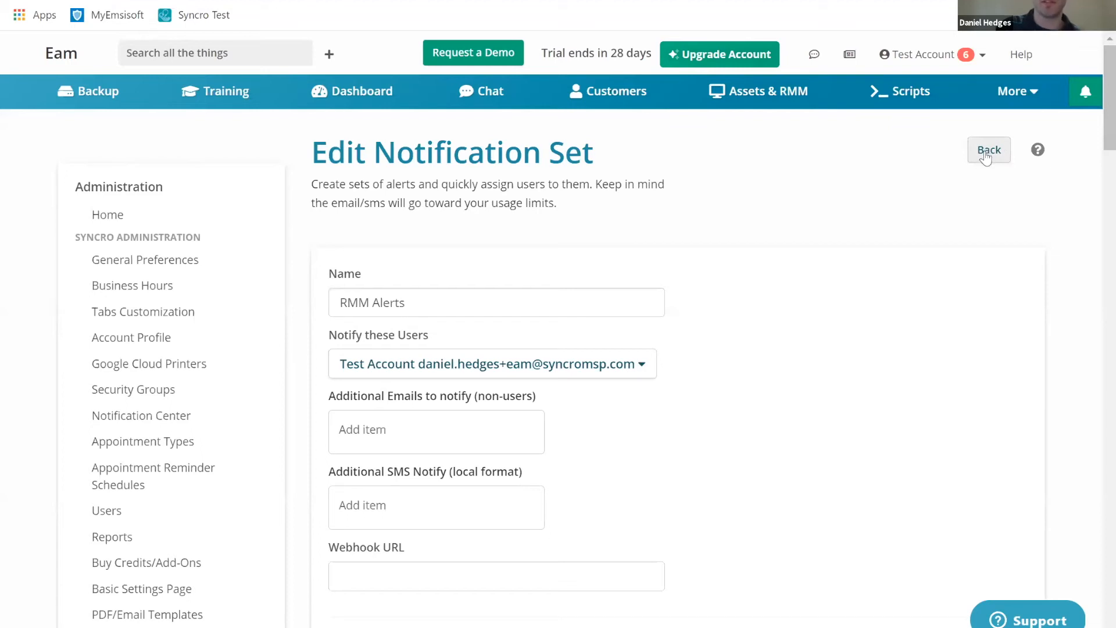
# - Open the [Example] Monitoring + AV policy and review its Emsisoft Managed AV and Management settings
pyautogui.click(1008, 93)
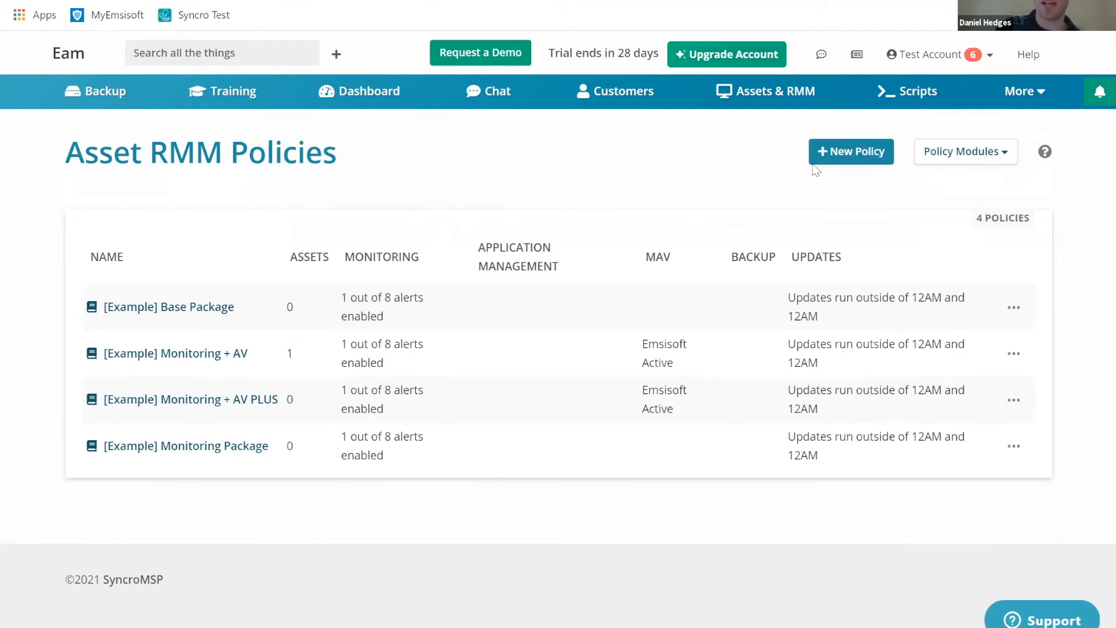
pyautogui.click(1025, 96)
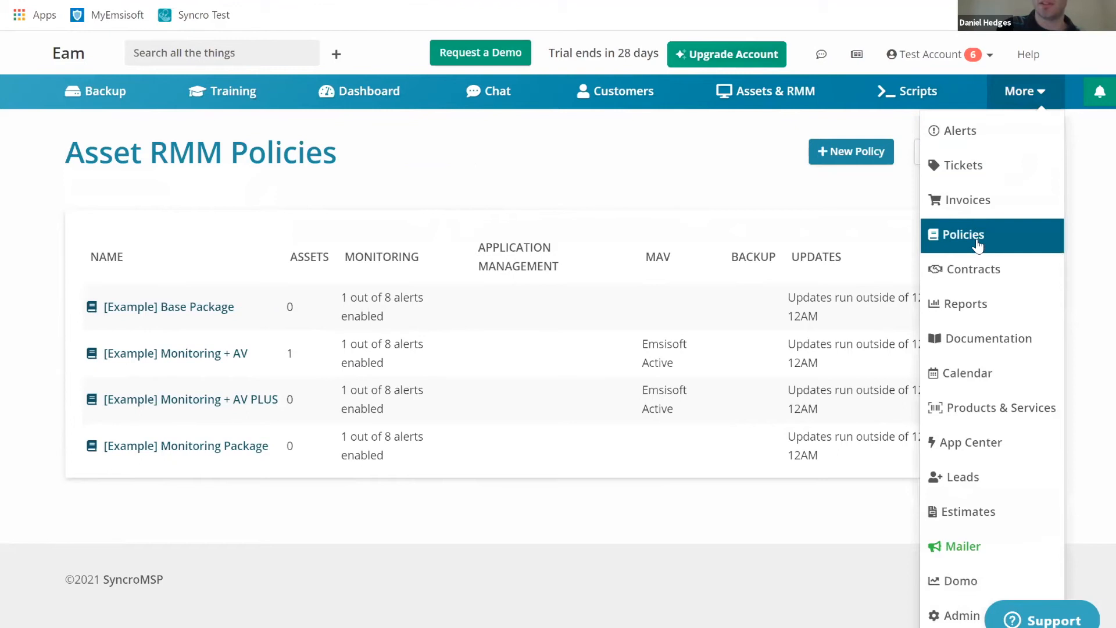
pyautogui.click(981, 245)
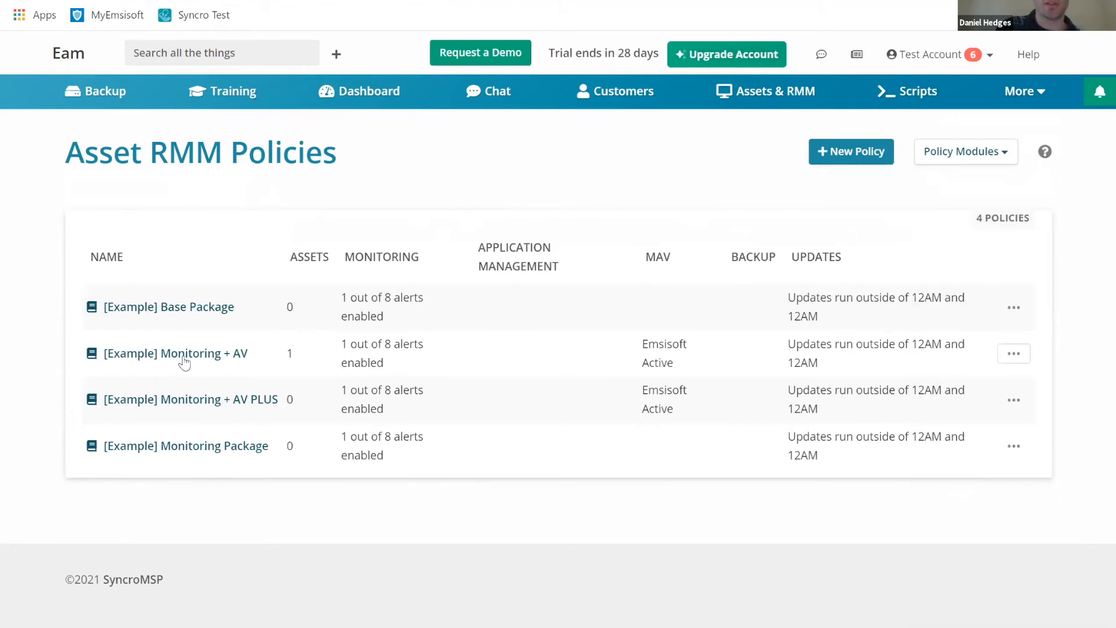
pyautogui.click(348, 340)
pyautogui.scroll(-15, 347, 326)
pyautogui.scroll(-20, 348, 331)
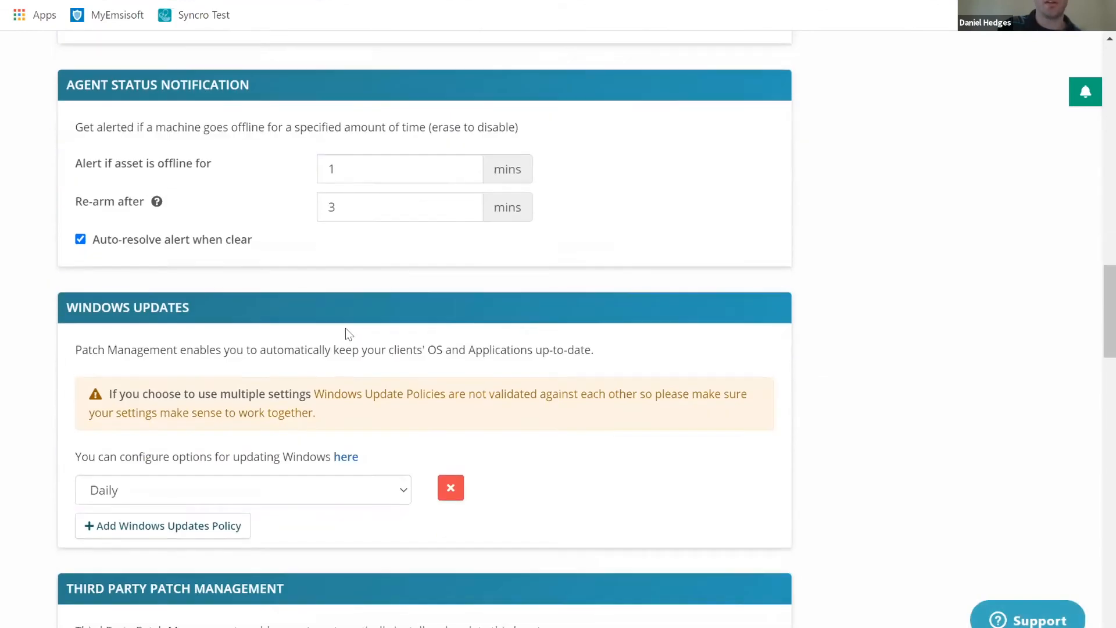
pyautogui.scroll(-3, 343, 332)
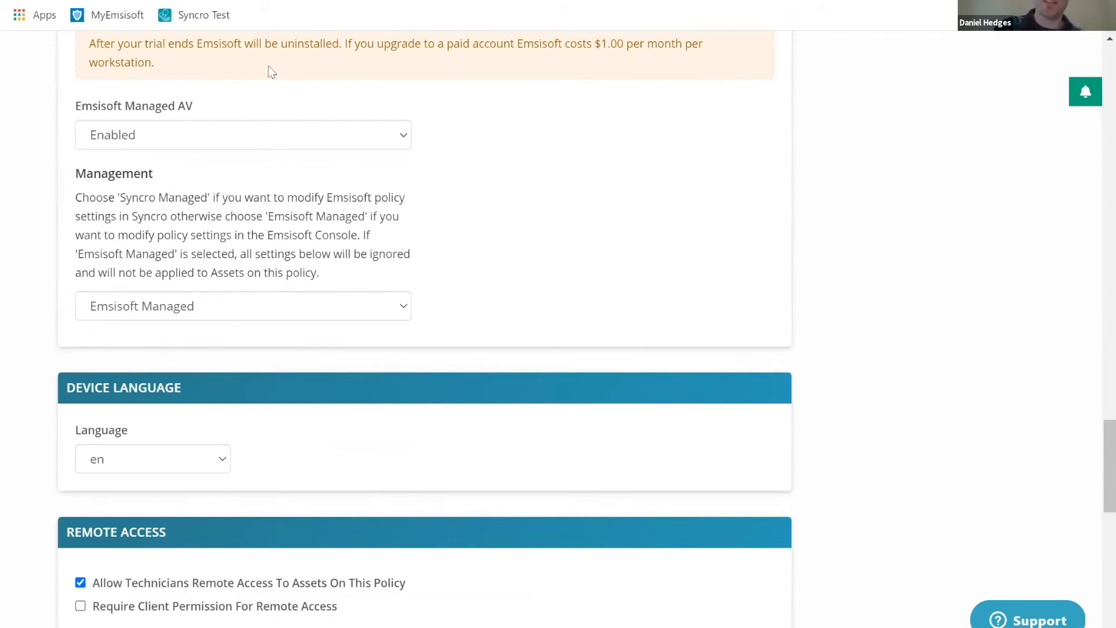
pyautogui.moveTo(1092, 471); pyautogui.dragTo(1092, 60)
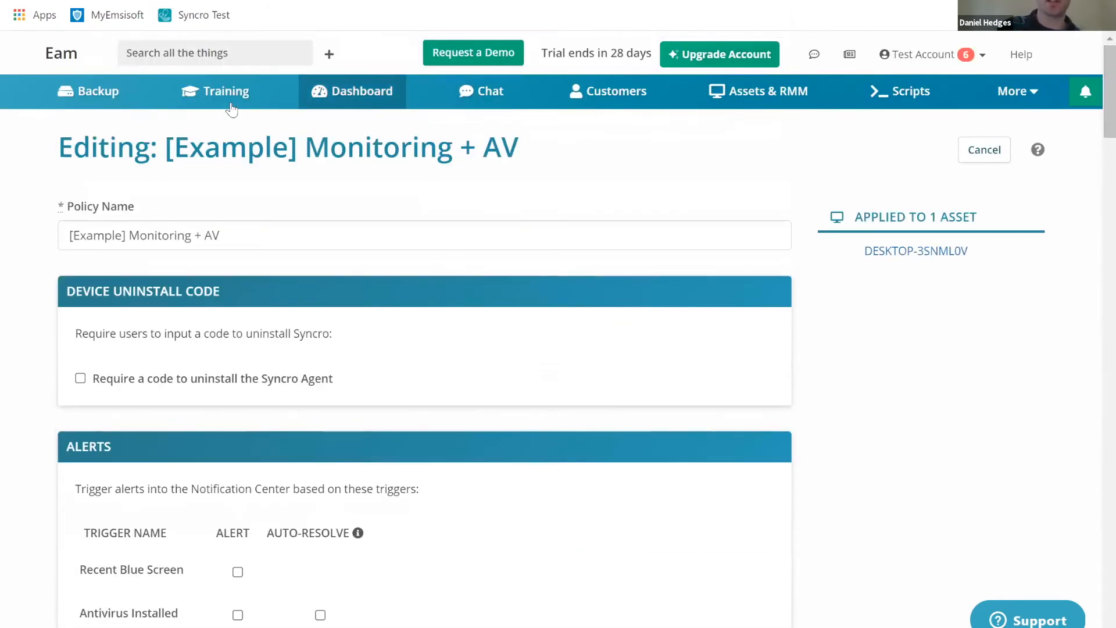
# - Open the Customer 2 record and locate the Emsisoft License entry in its customer information
pyautogui.click(602, 98)
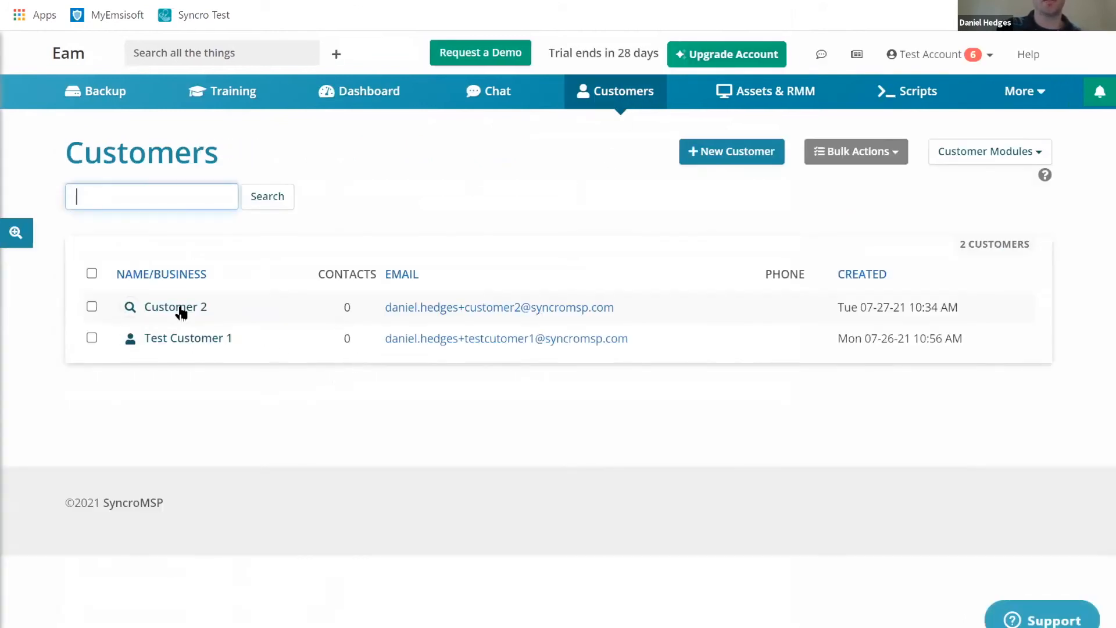
pyautogui.click(180, 308)
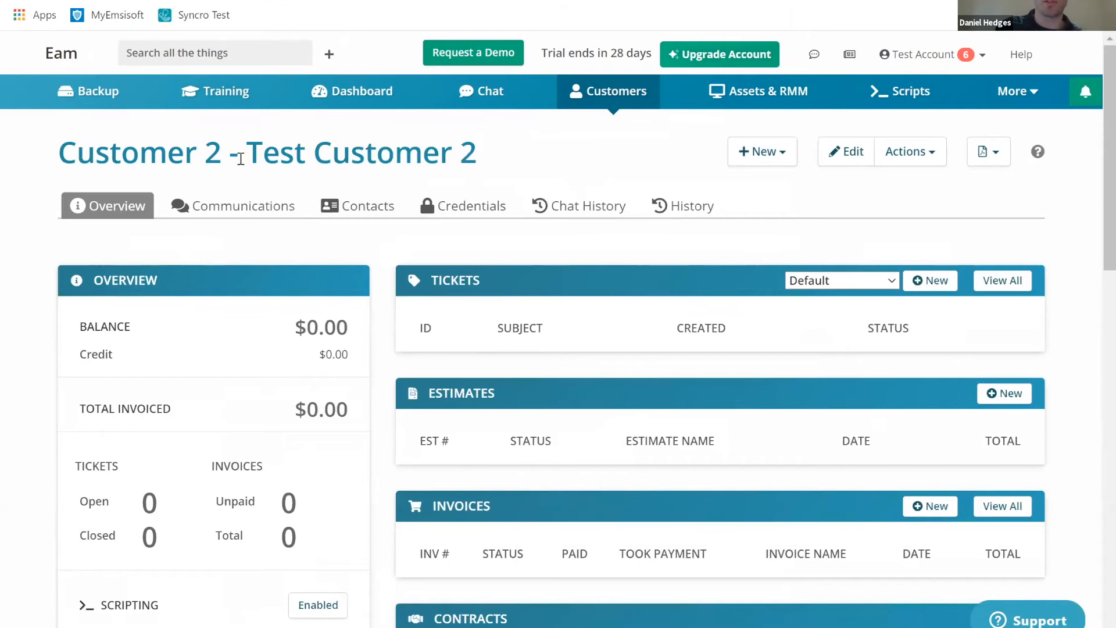
pyautogui.scroll(-9, 231, 166)
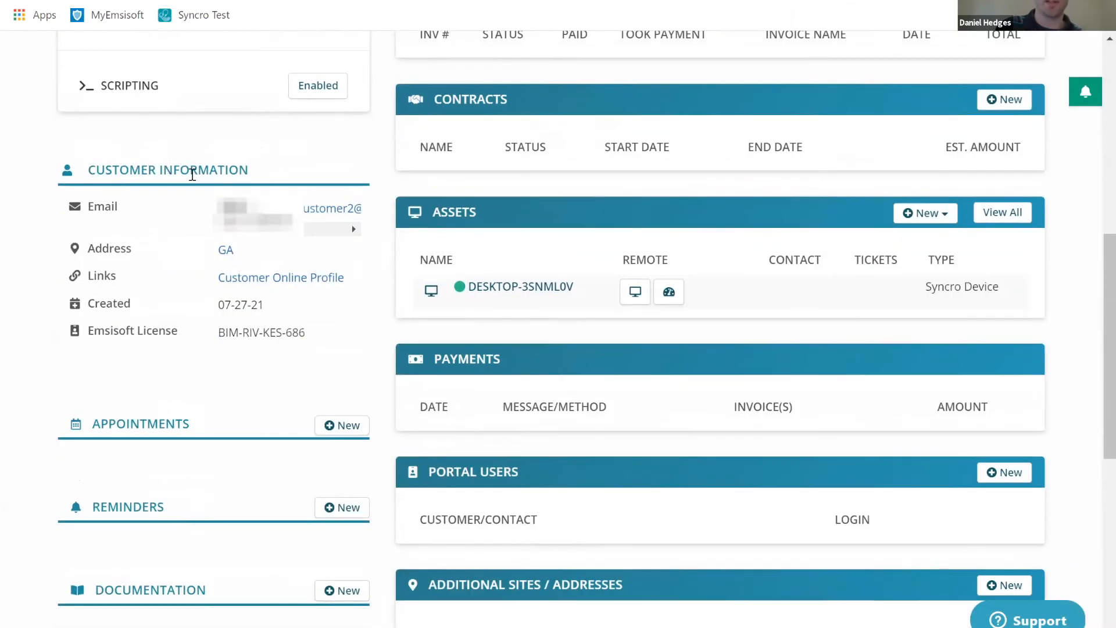
pyautogui.moveTo(88, 331); pyautogui.dragTo(181, 334)
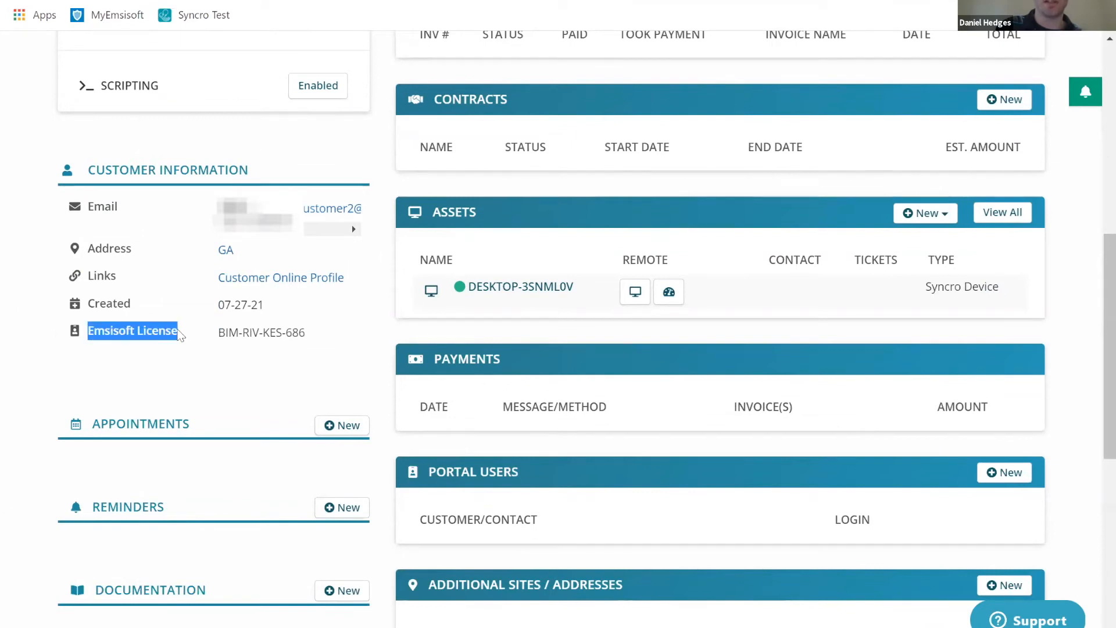
pyautogui.click(94, 339)
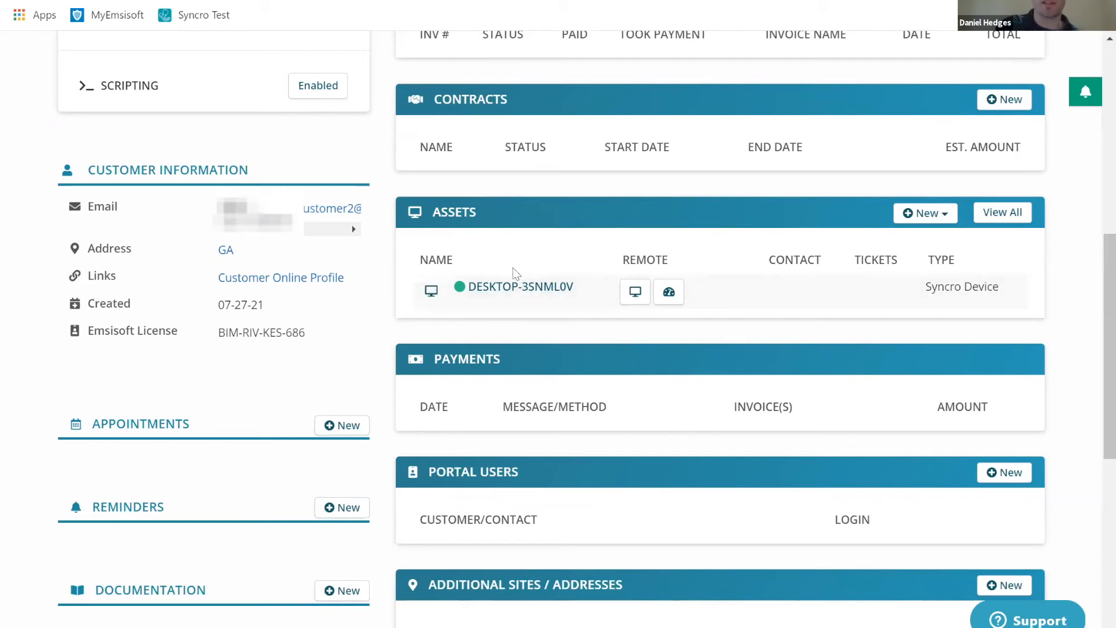
# - Copy Customer 2's Emsisoft license key from the customer information
pyautogui.moveTo(219, 336); pyautogui.dragTo(306, 337)
pyautogui.rightClick(289, 336)
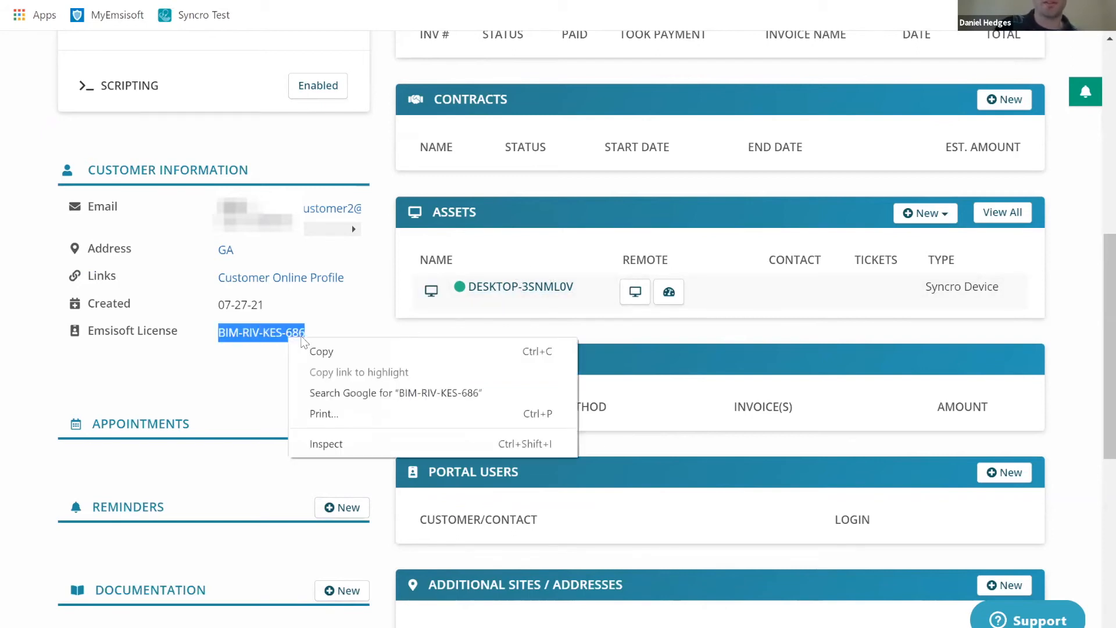
pyautogui.click(322, 350)
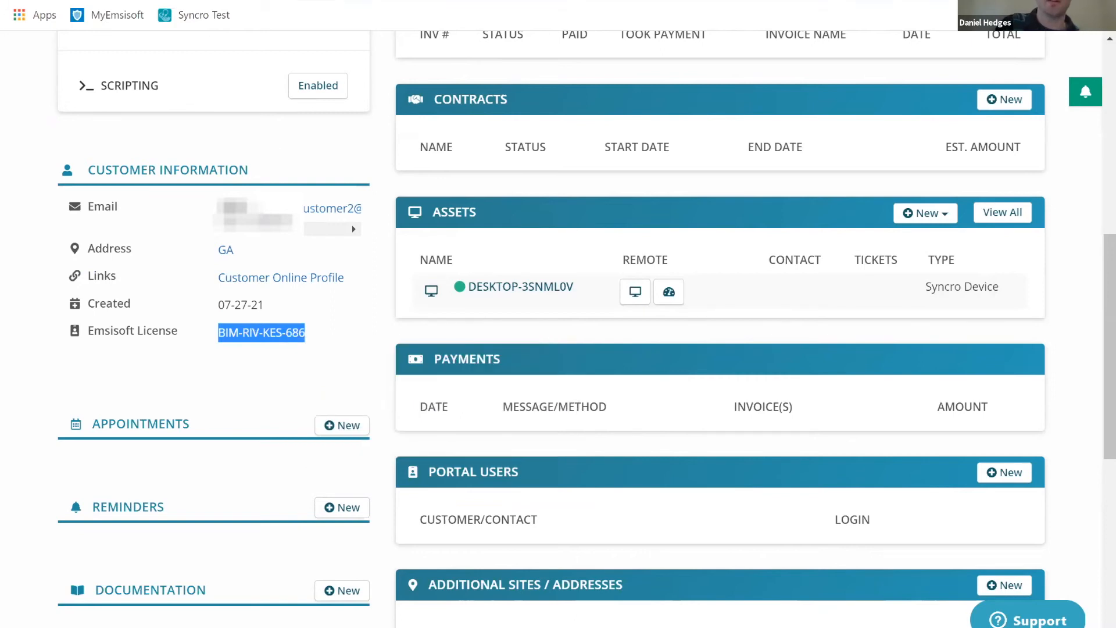
# - Switch to the MyEmsisoft console and start a new workspace named "Cust 2 WS test"
pyautogui.hotkey('ctrl', 'Tab')
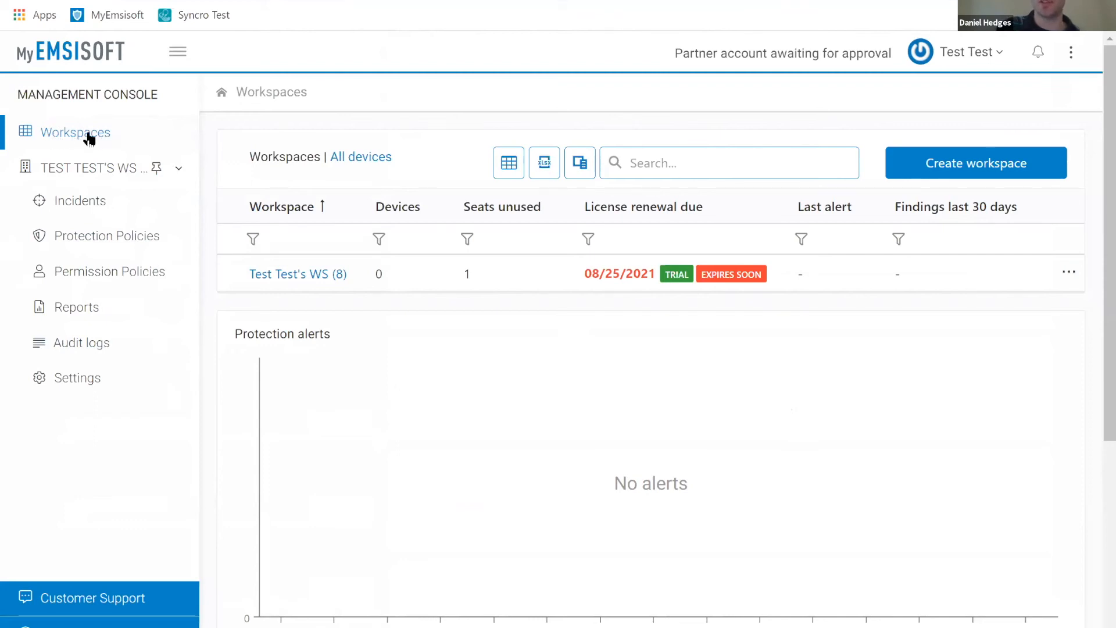
pyautogui.click(921, 168)
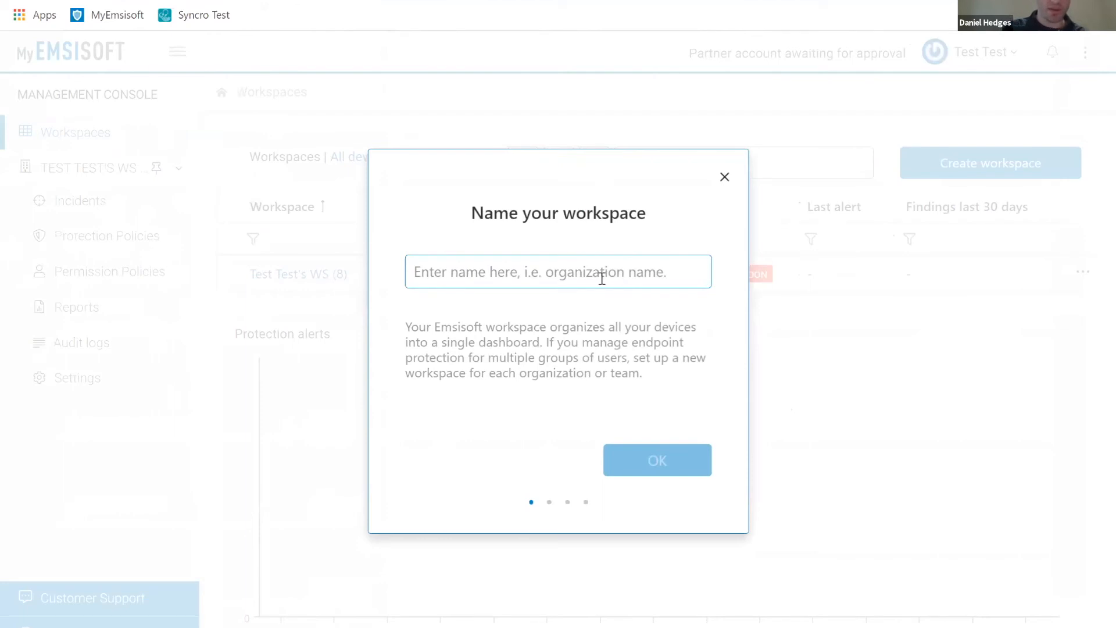
pyautogui.click(725, 177)
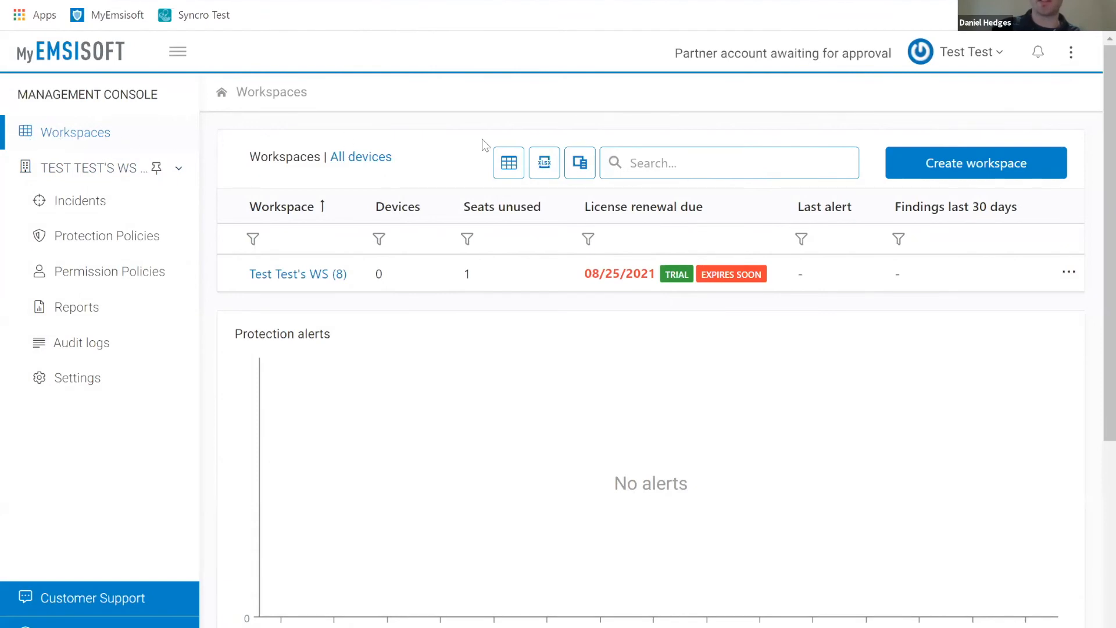
pyautogui.click(941, 165)
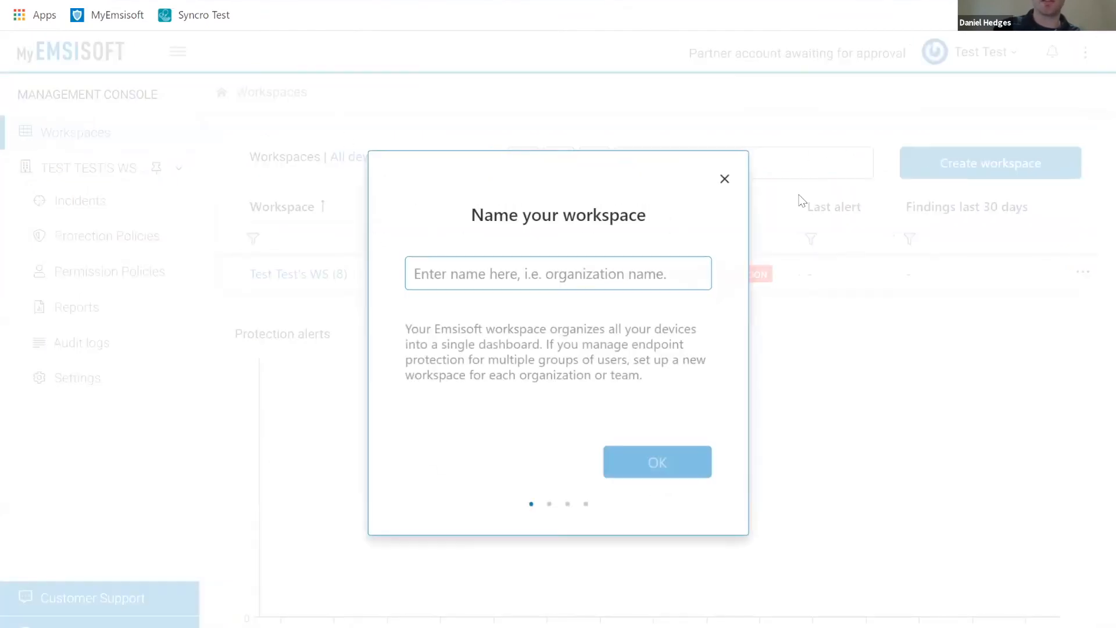
pyautogui.write('Cu')
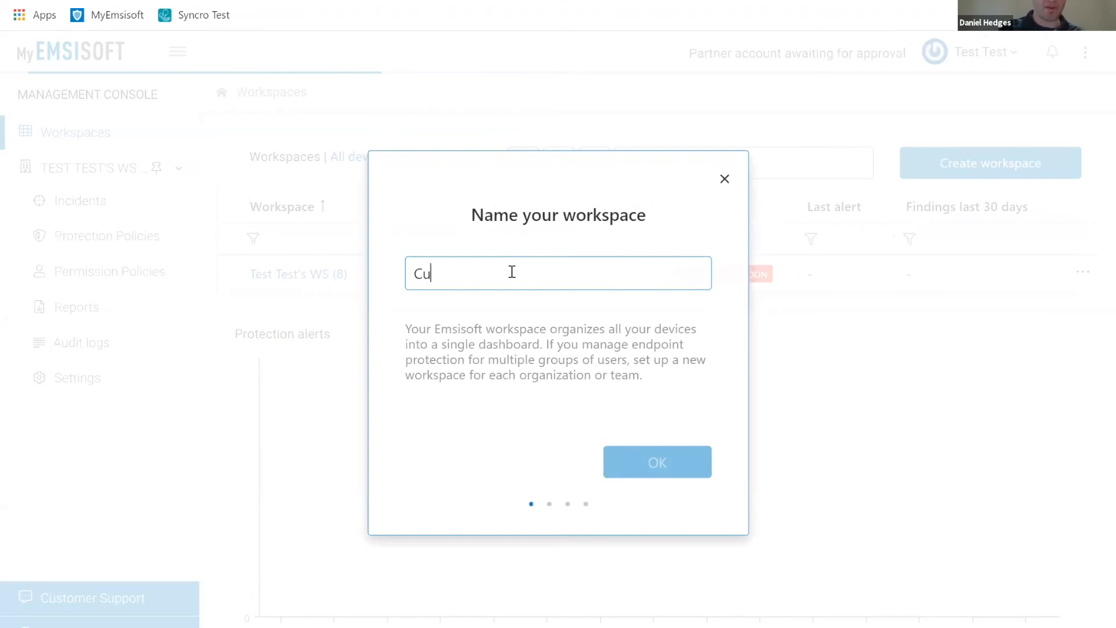
pyautogui.write('st WS test')
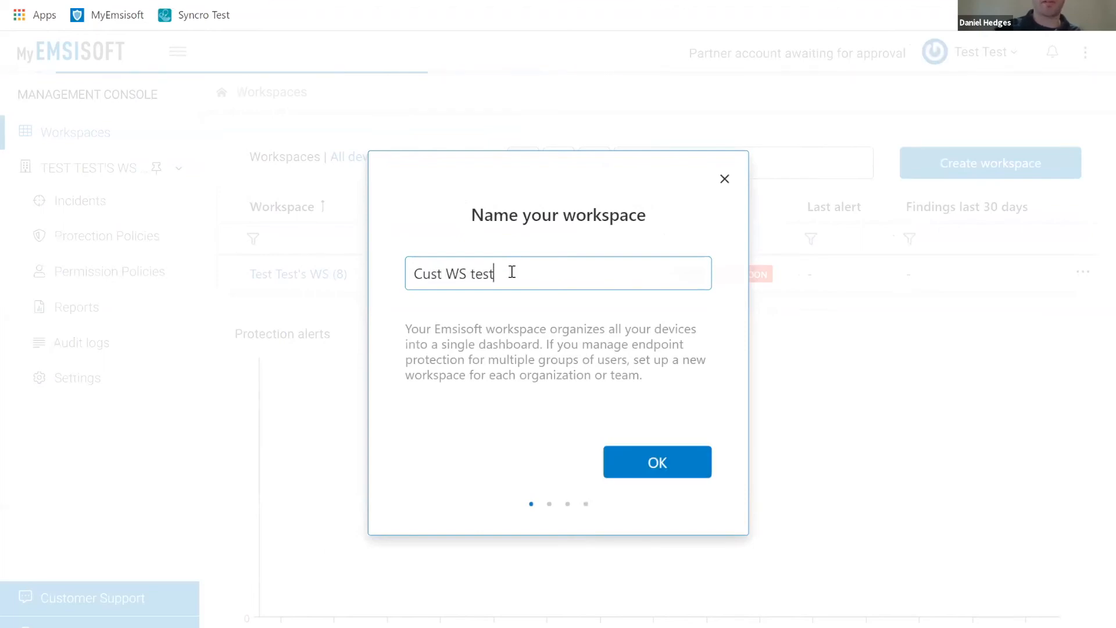
pyautogui.click(453, 272)
pyautogui.write('2')
pyautogui.click(656, 461)
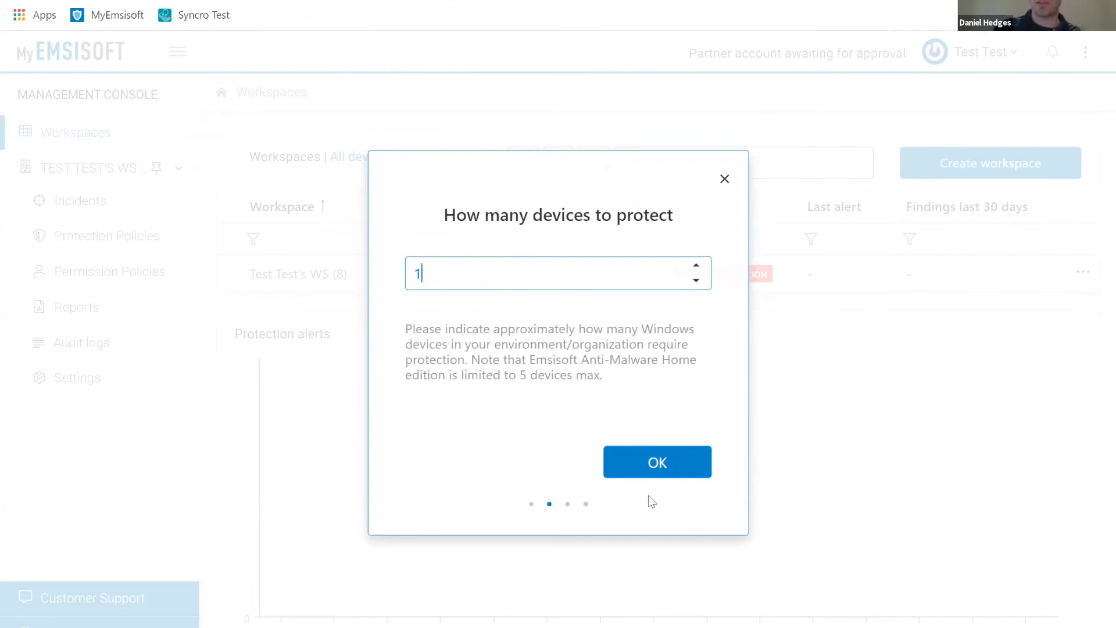
# - Finish creating the workspace with 1 device, Emsisoft Enterprise Security and Local + Remote management, skipping the security admin password
pyautogui.click(663, 470)
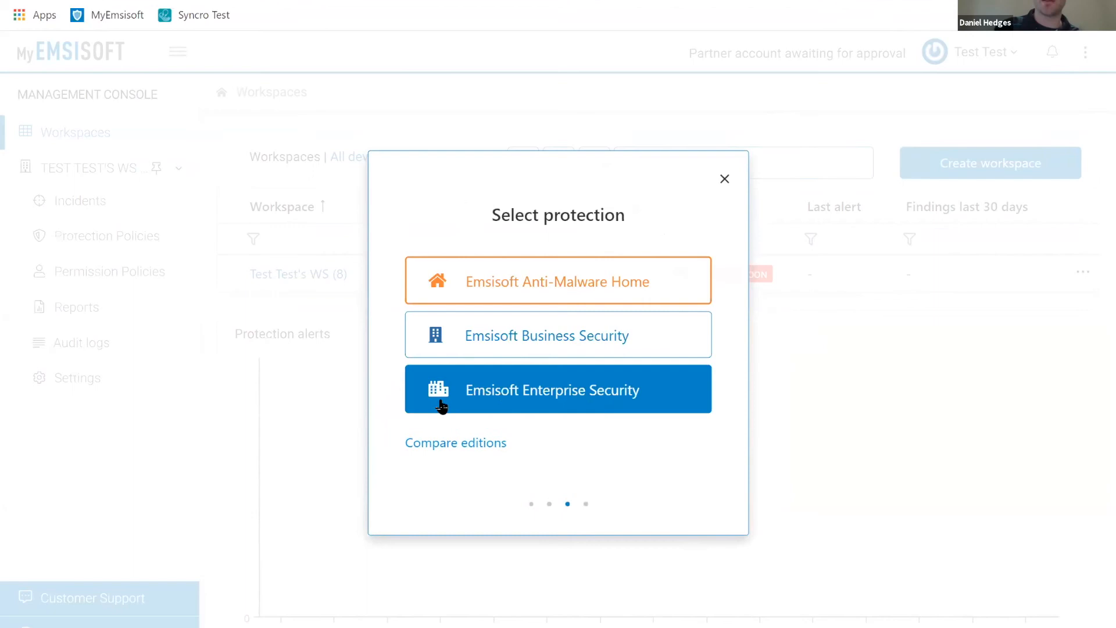
pyautogui.click(565, 394)
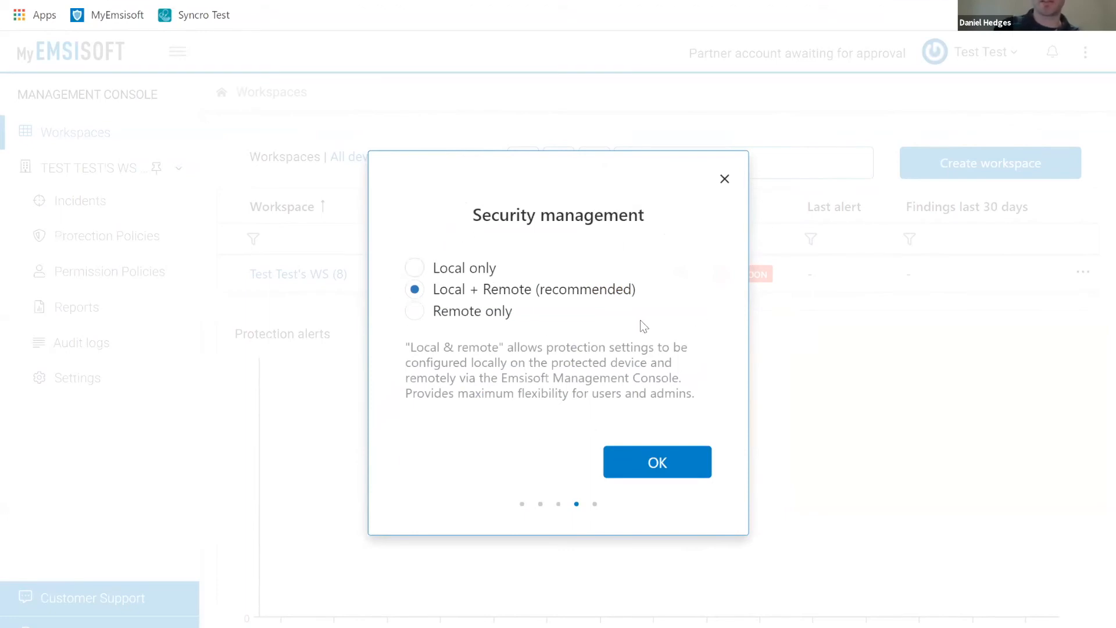
pyautogui.click(659, 465)
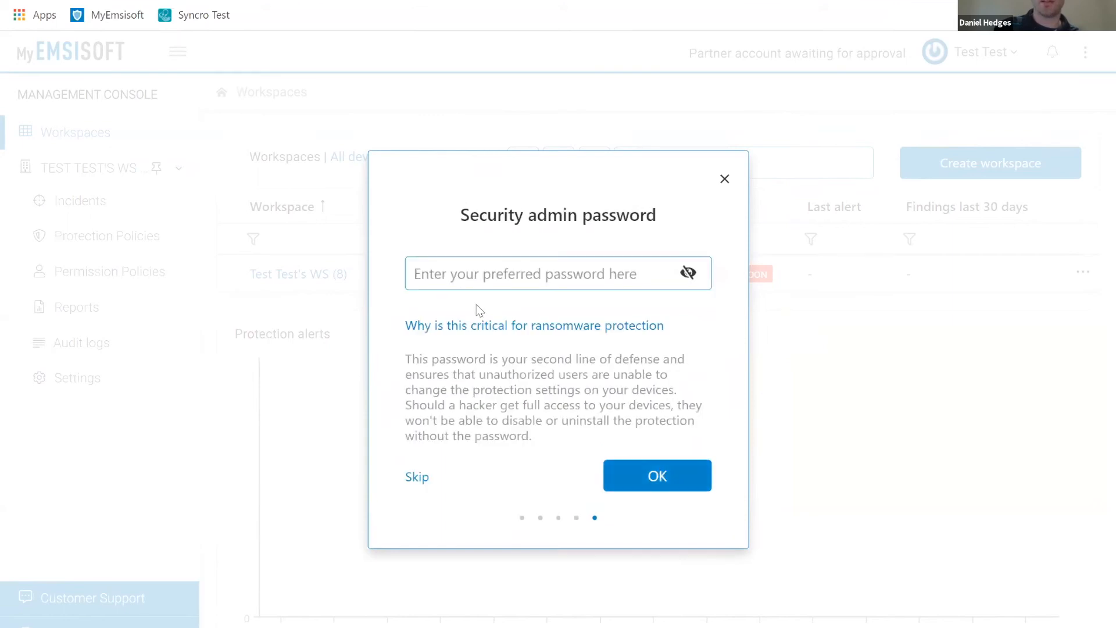
pyautogui.click(418, 478)
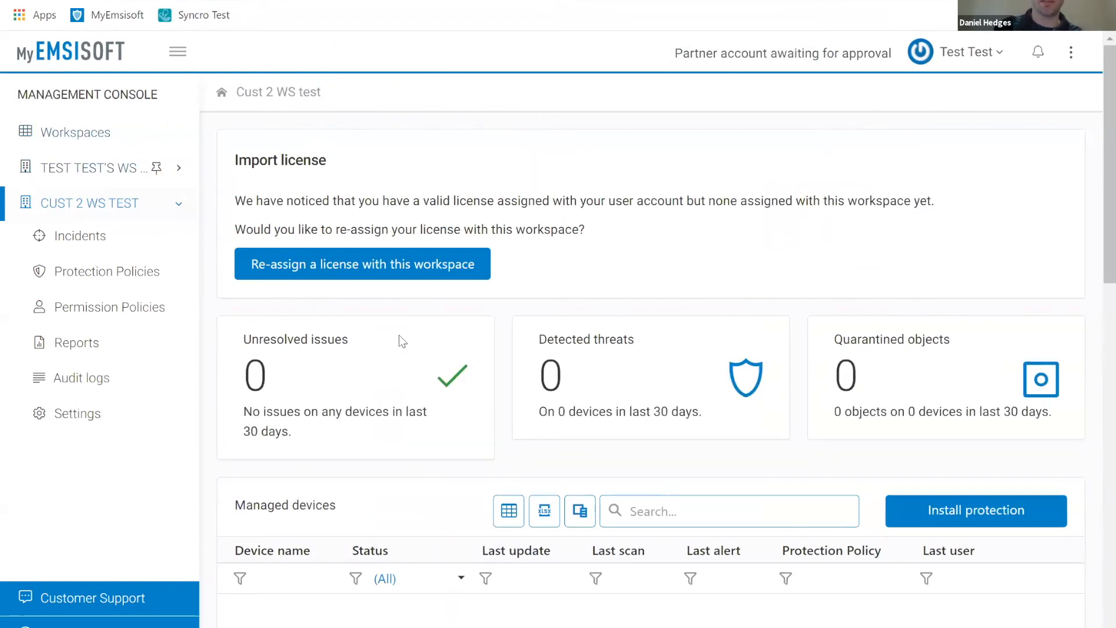
# - Apply the copied Emsisoft license key to the Cust 2 WS test workspace
pyautogui.scroll(-5, 409, 341)
pyautogui.scroll(-1, 407, 336)
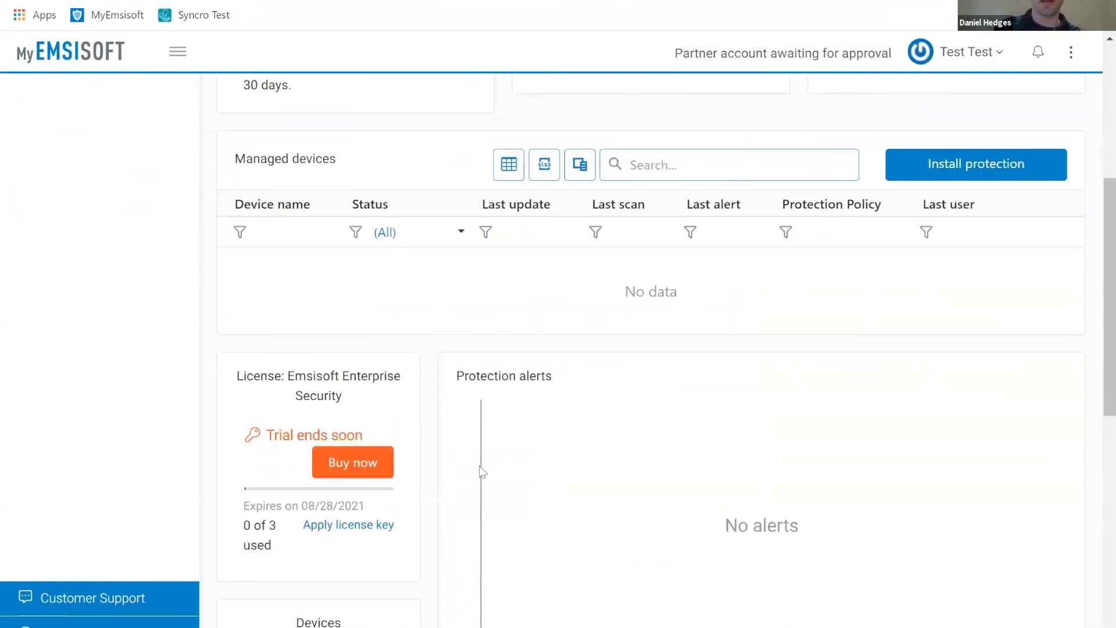
pyautogui.click(372, 526)
pyautogui.rightClick(371, 525)
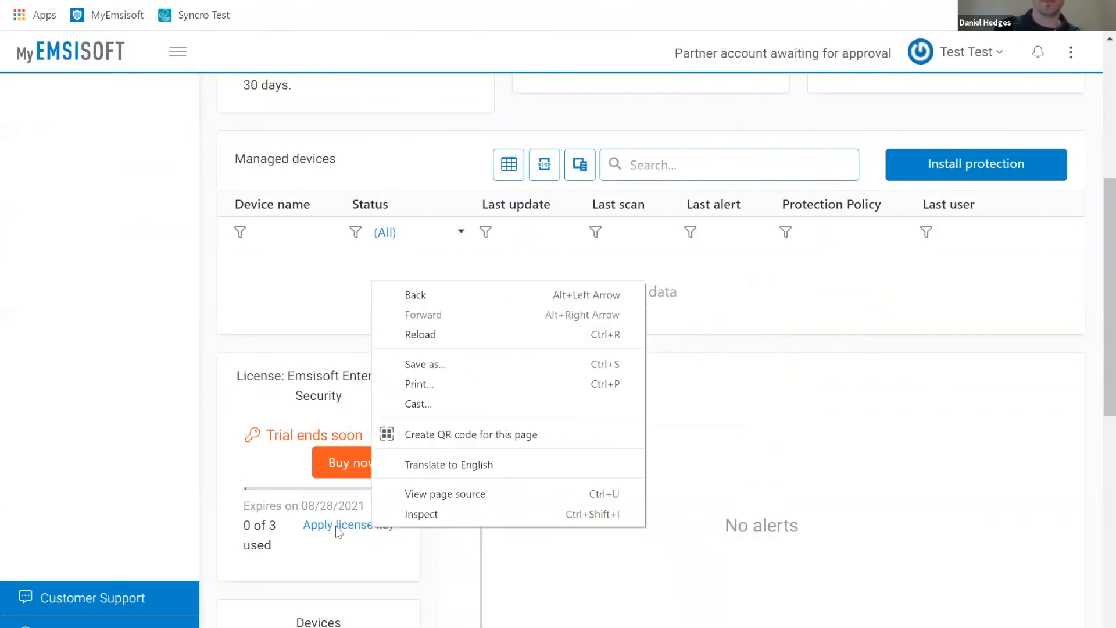
pyautogui.click(372, 527)
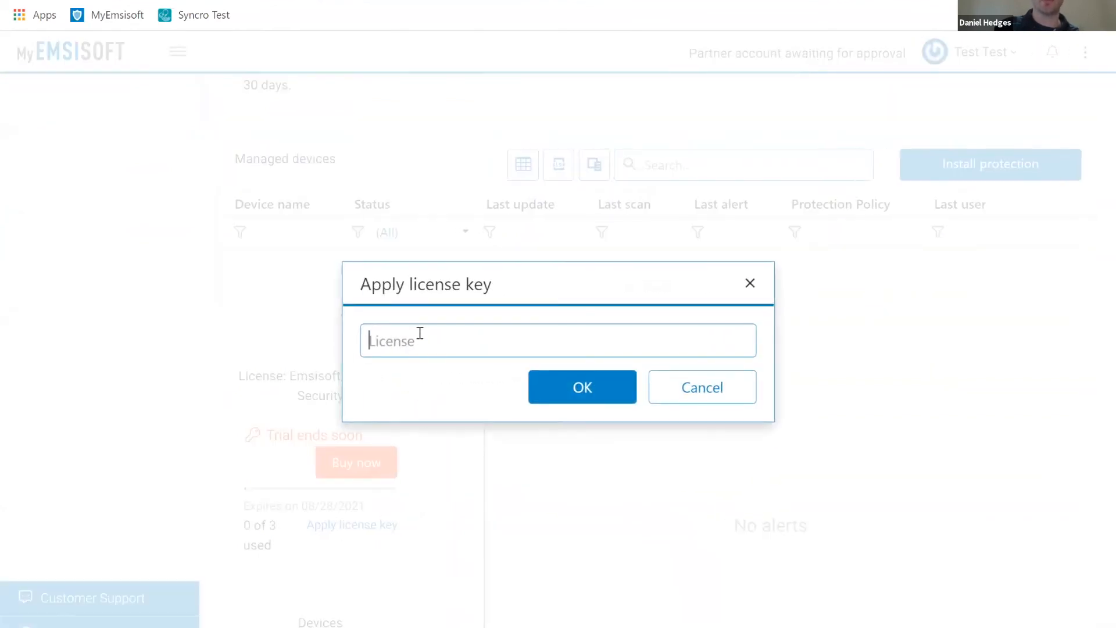
pyautogui.hotkey('ctrl', 'v')
pyautogui.click(585, 386)
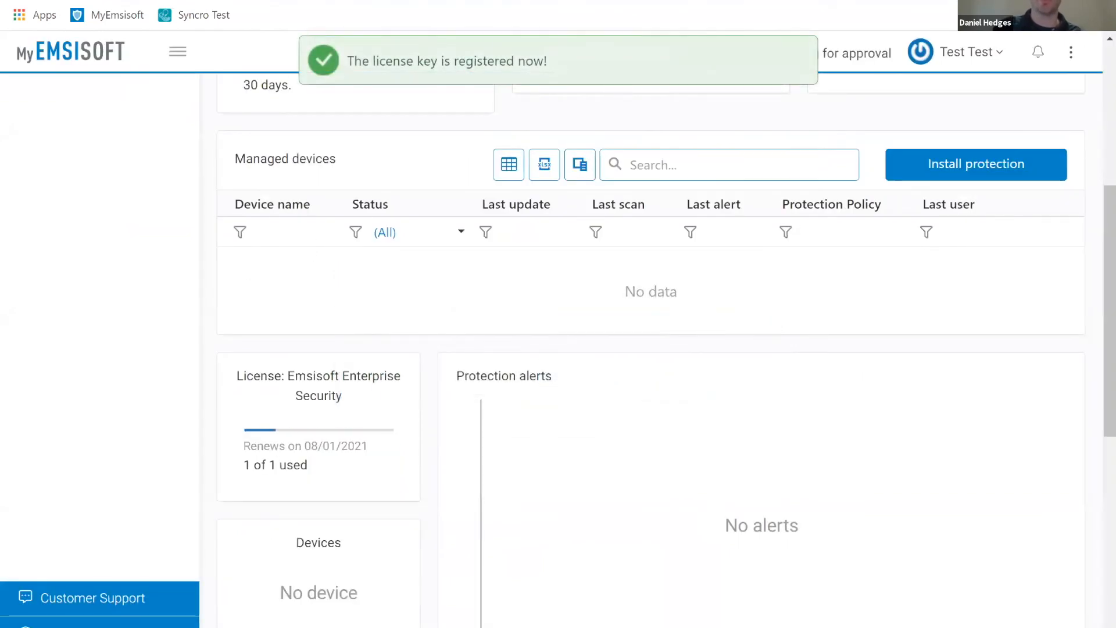
pyautogui.hotkey('ctrl', 'Tab')
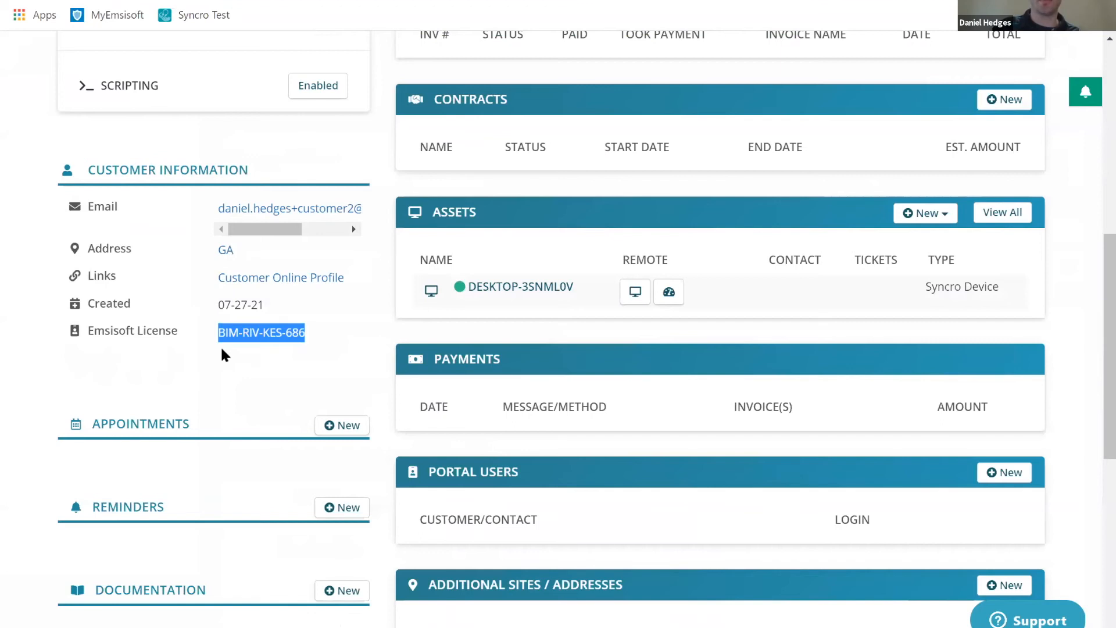
pyautogui.hotkey('ctrl', 'Tab')
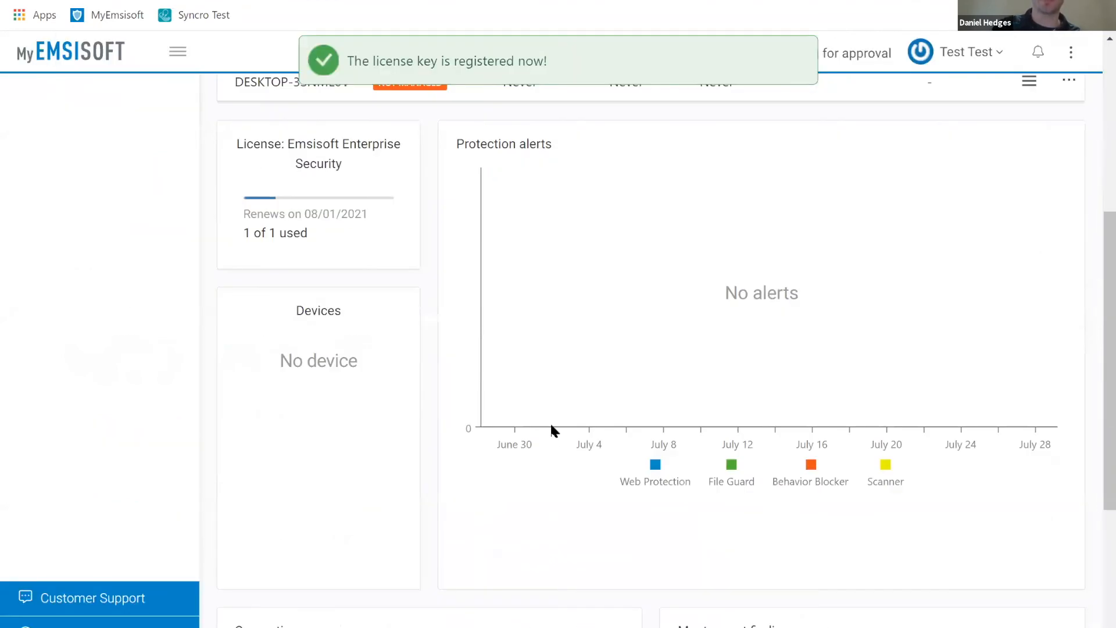
# - Create an installation token expiring in 30 days for the New computers protection policy group of the Cust 2 WS test workspace
pyautogui.scroll(3, 389, 454)
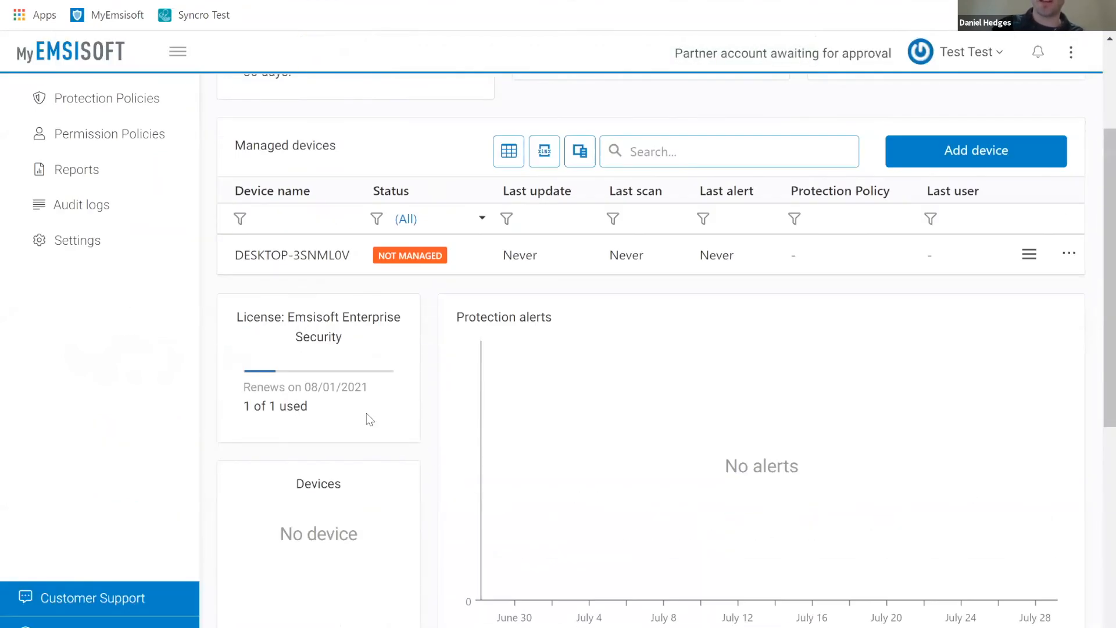
pyautogui.scroll(2, 367, 413)
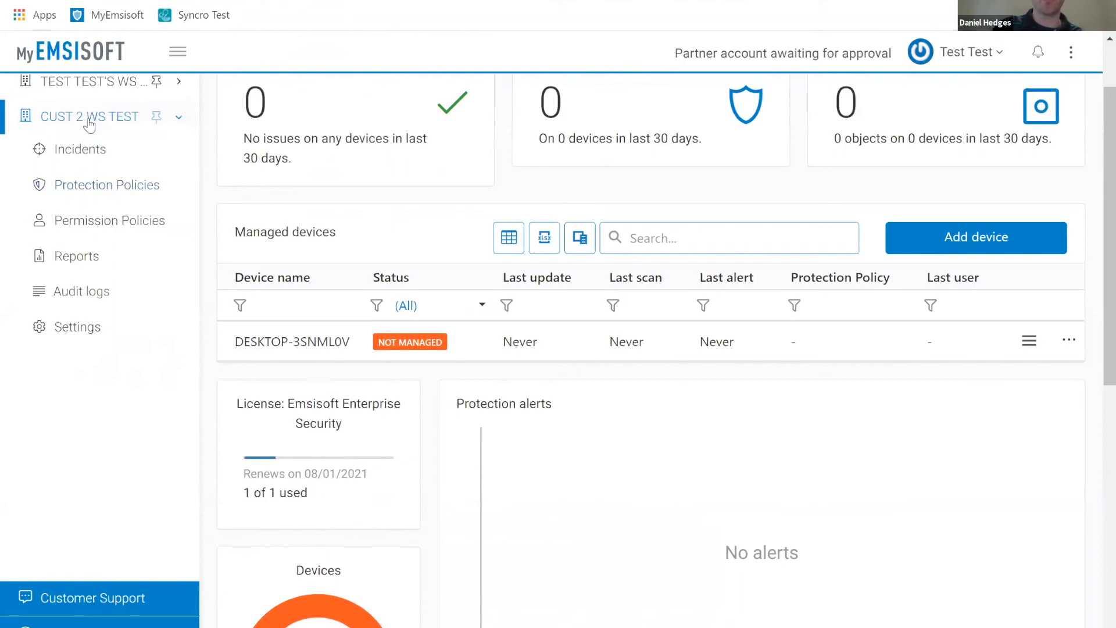
pyautogui.scroll(2, 88, 126)
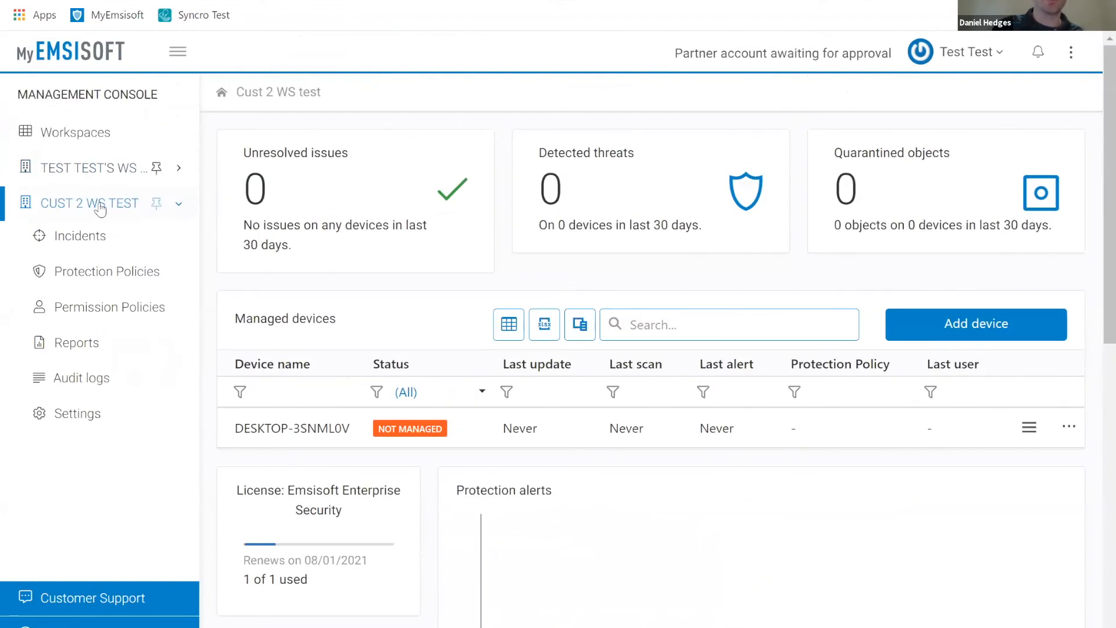
pyautogui.click(72, 276)
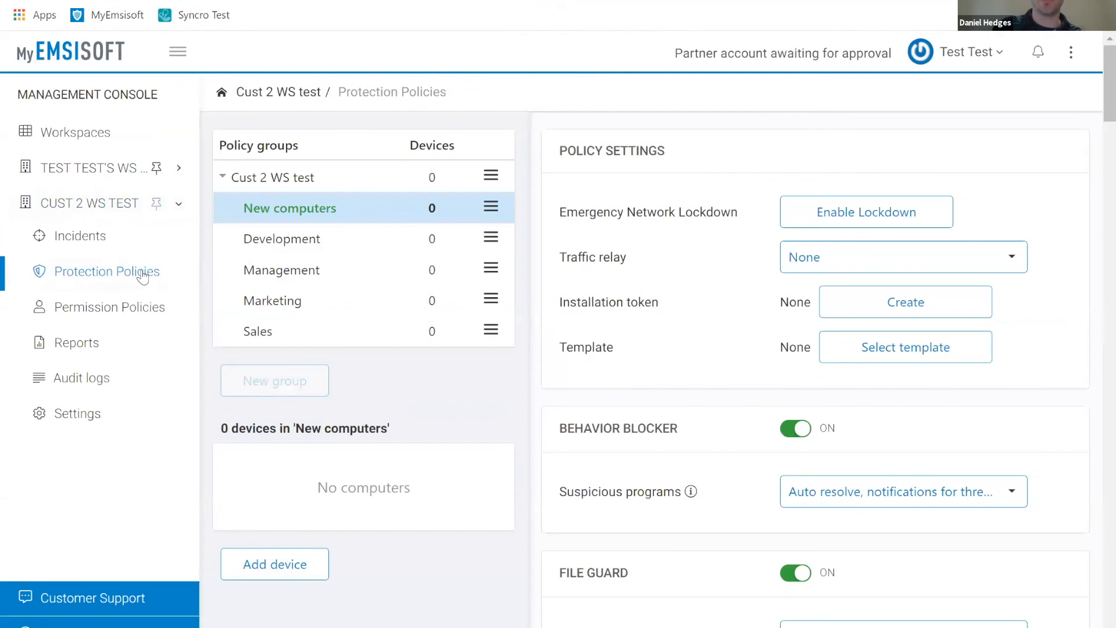
pyautogui.click(890, 305)
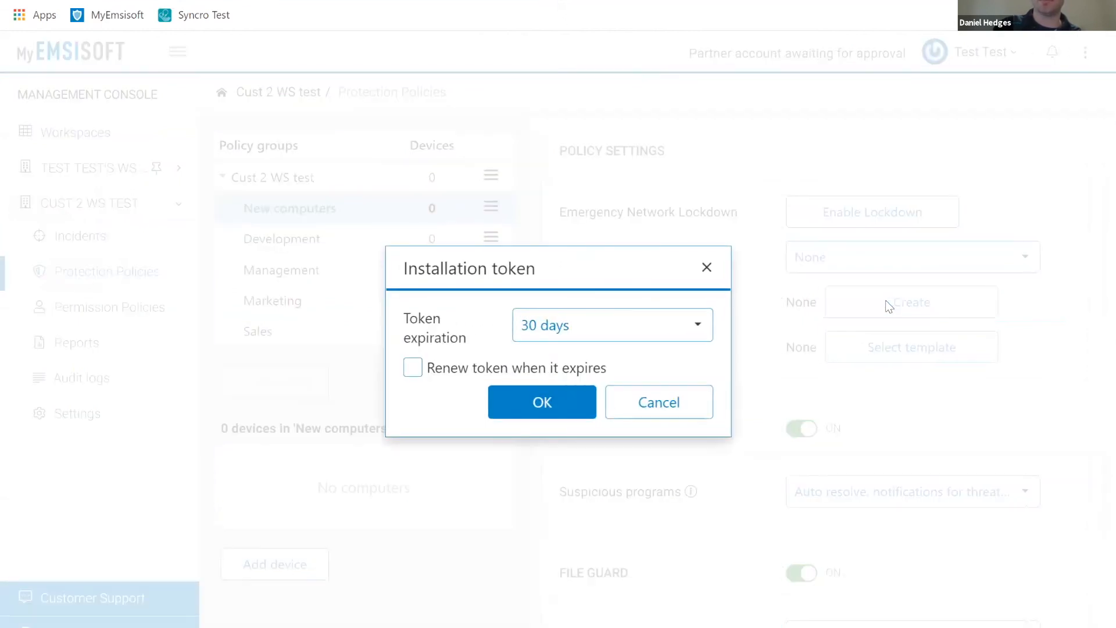
pyautogui.click(568, 401)
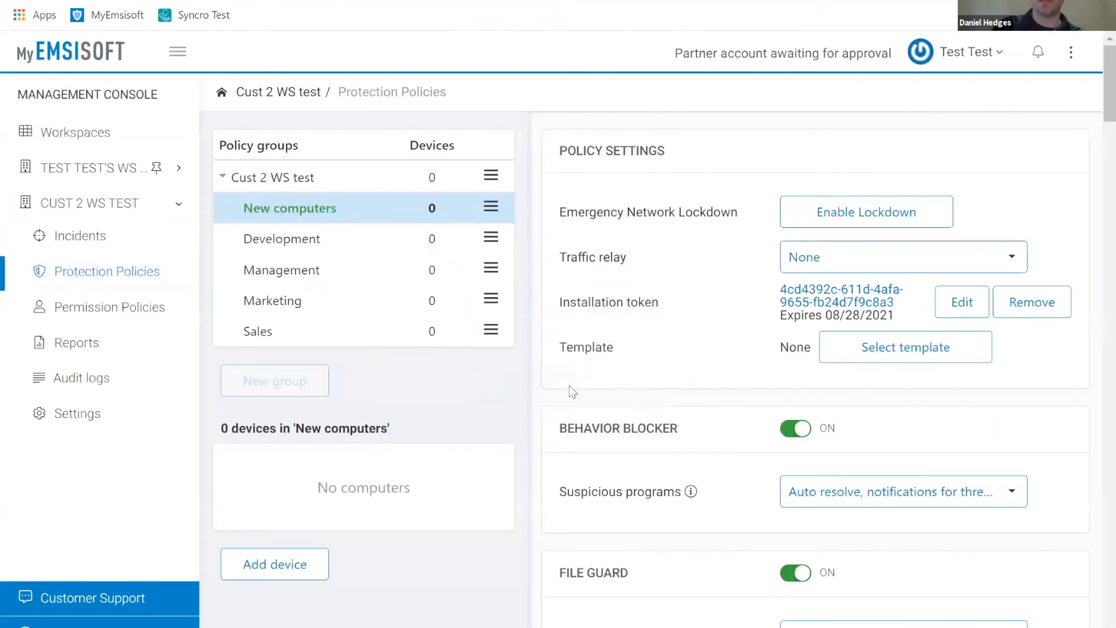
# - Copy the New computers group's installation token from its policy settings
pyautogui.tripleClick(861, 304)
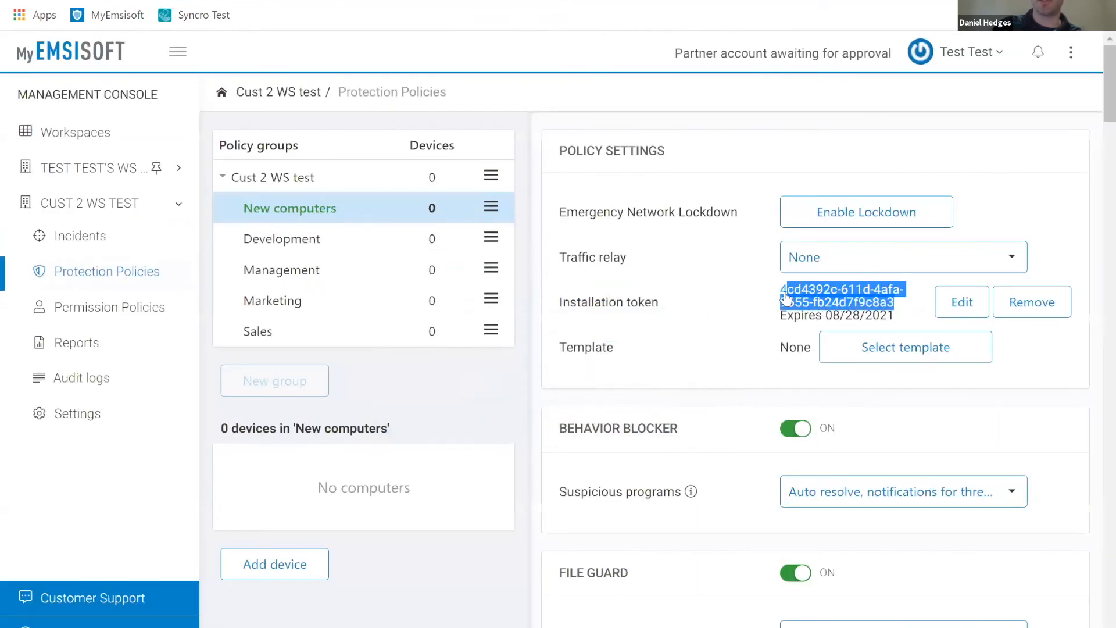
pyautogui.rightClick(809, 298)
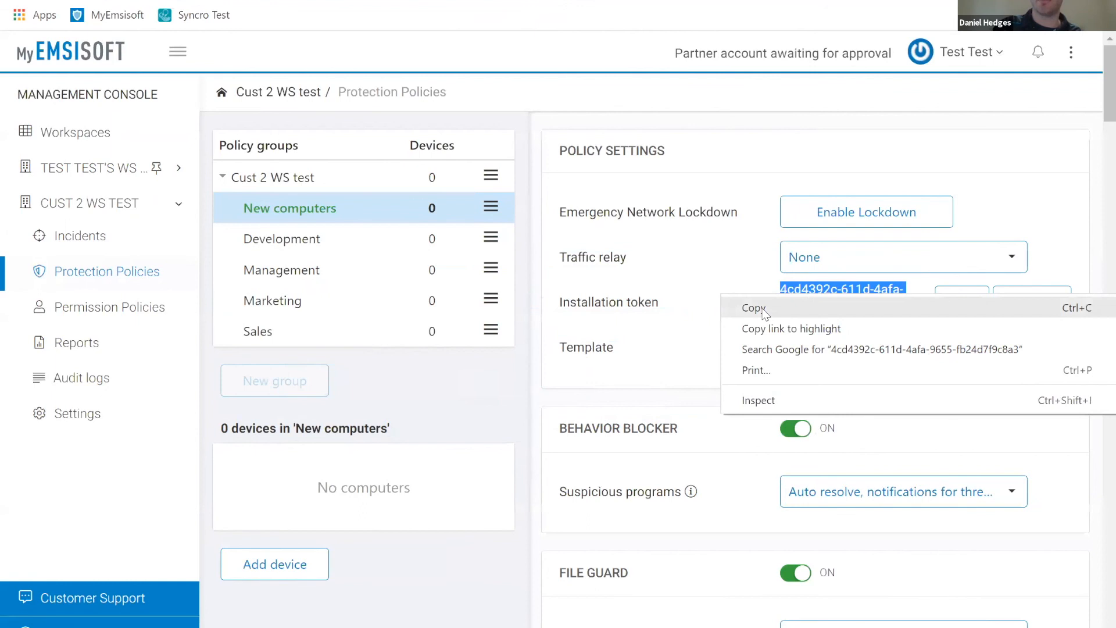
pyautogui.click(730, 308)
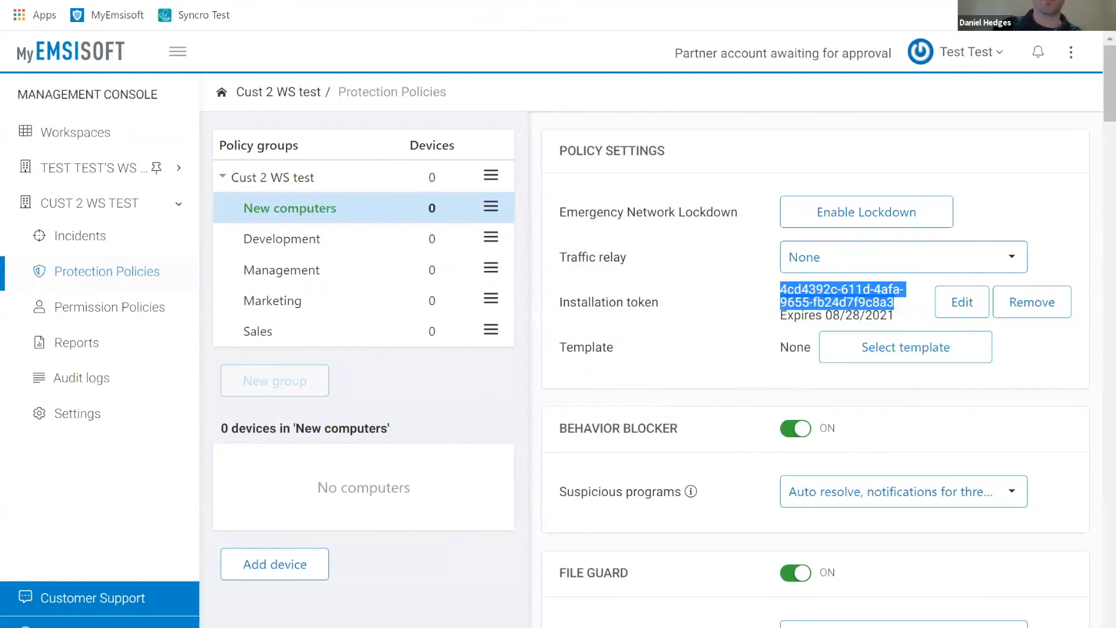
# - Switch to Syncro and open the Community Script Library from the scripts page
pyautogui.hotkey('ctrl', 'Tab')
pyautogui.scroll(9, 929, 314)
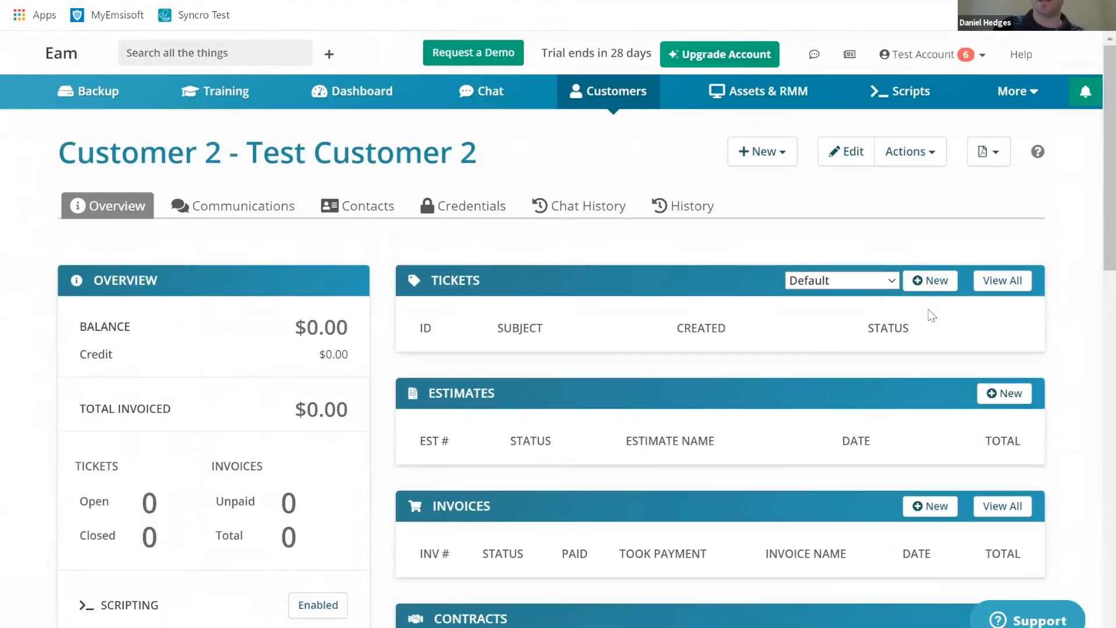
pyautogui.click(893, 94)
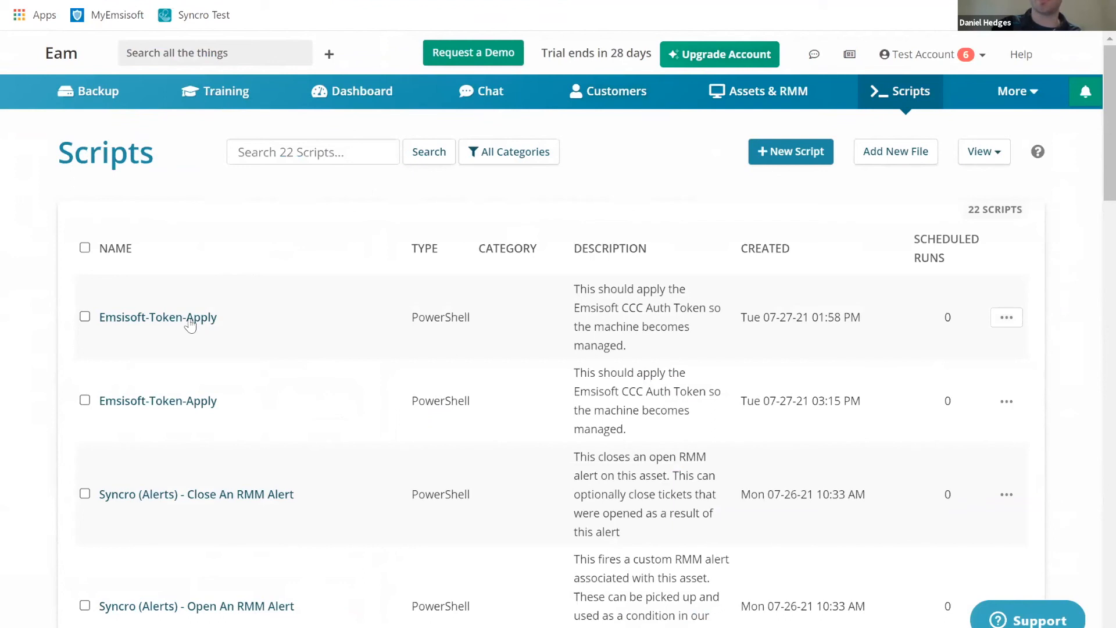
pyautogui.click(999, 155)
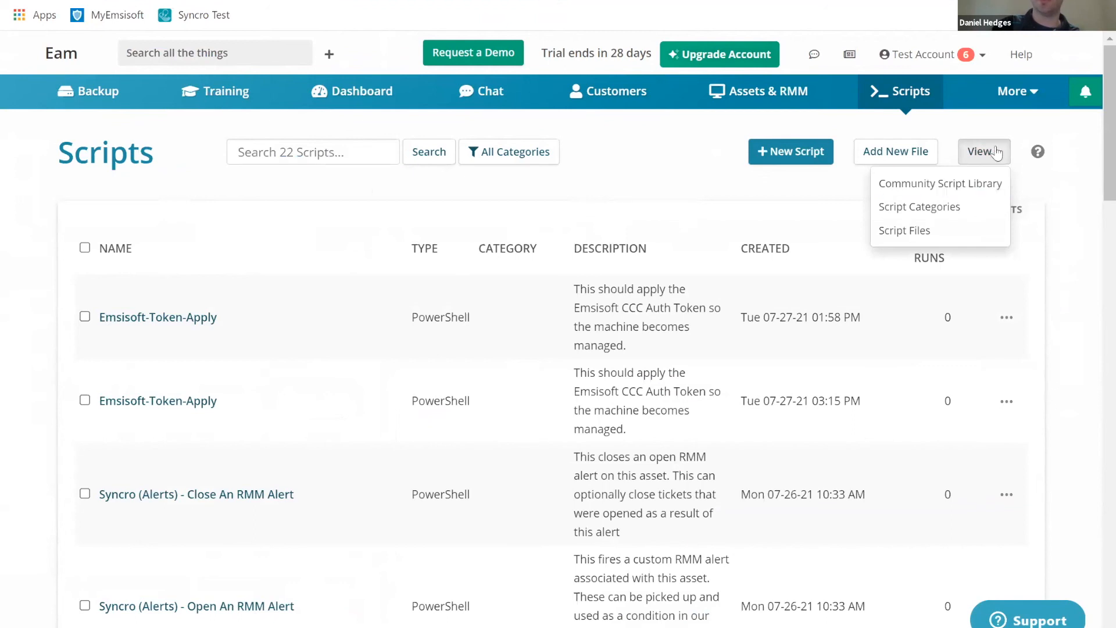
pyautogui.click(934, 193)
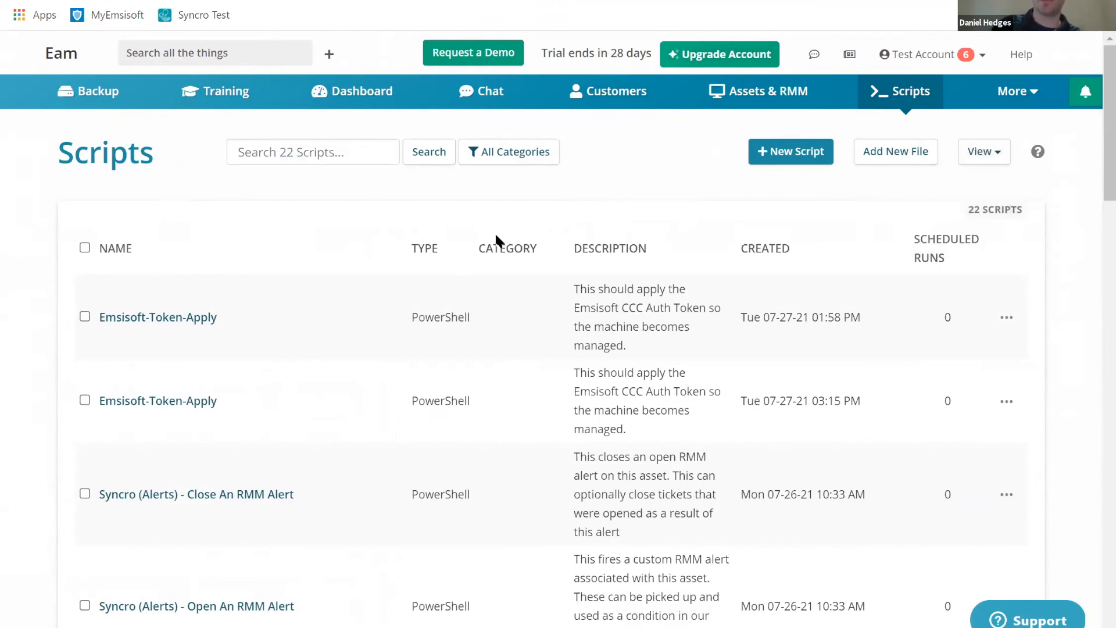
# - Search the Community Script Library for "emsisoft"
pyautogui.click(138, 193)
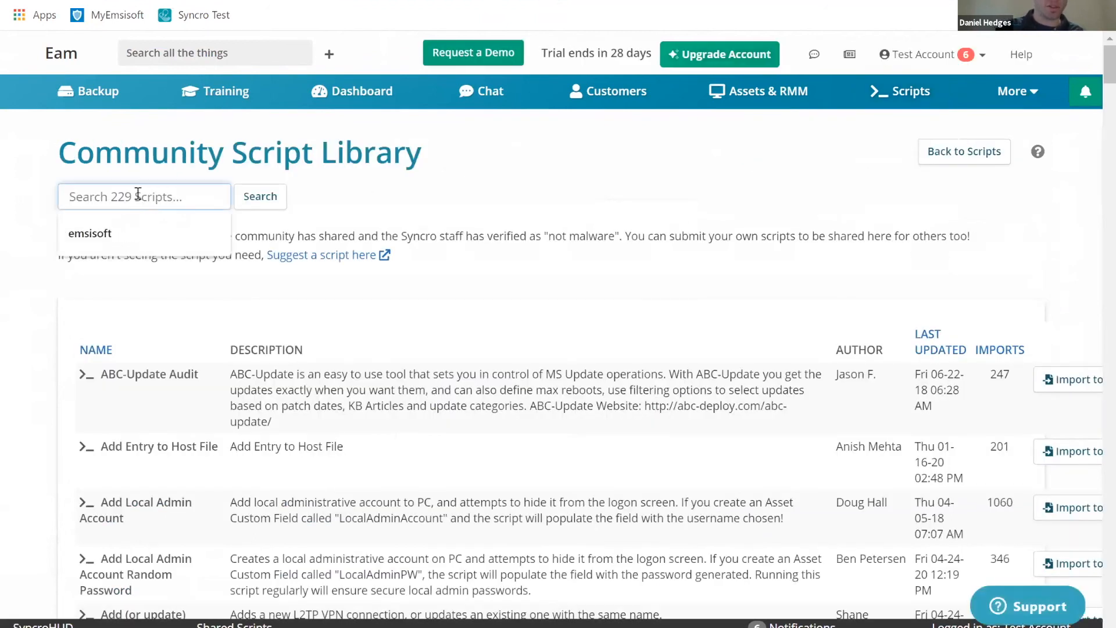
pyautogui.write('emsis')
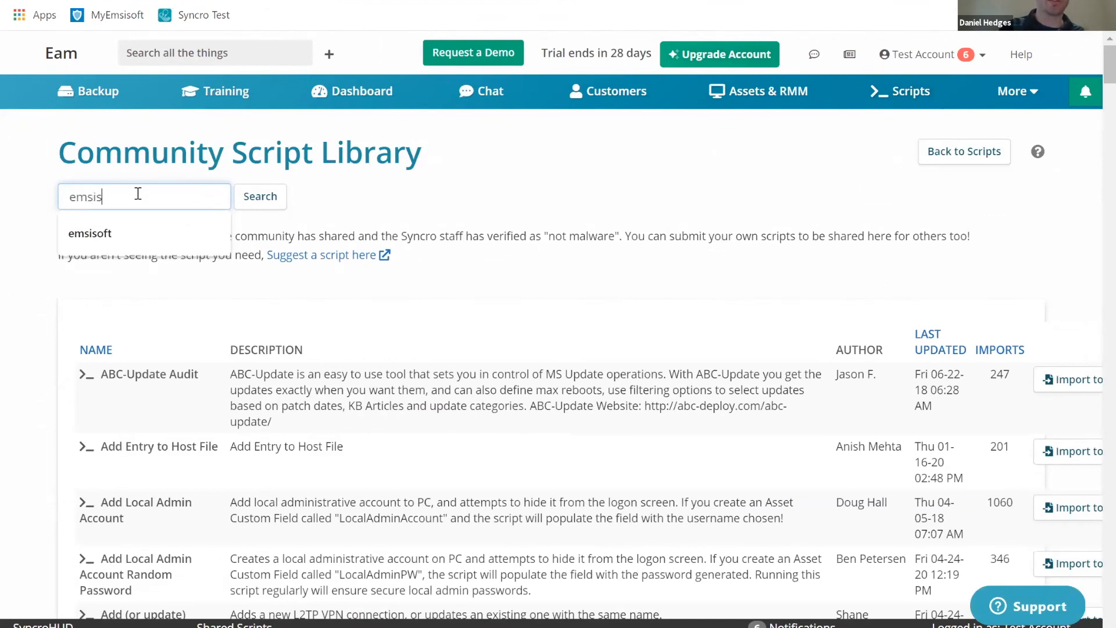
pyautogui.write('fot')
pyautogui.press('Return')
pyautogui.click(138, 194)
pyautogui.press('BackSpace')
pyautogui.press('BackSpace')
pyautogui.press('BackSpace')
pyautogui.write('oft')
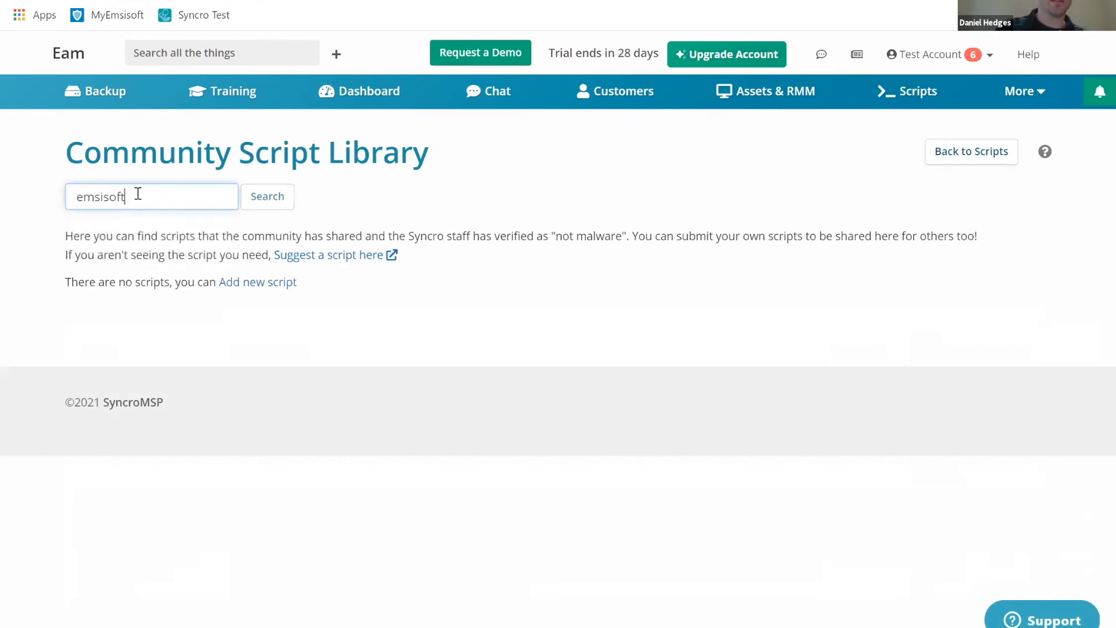
pyautogui.press('Return')
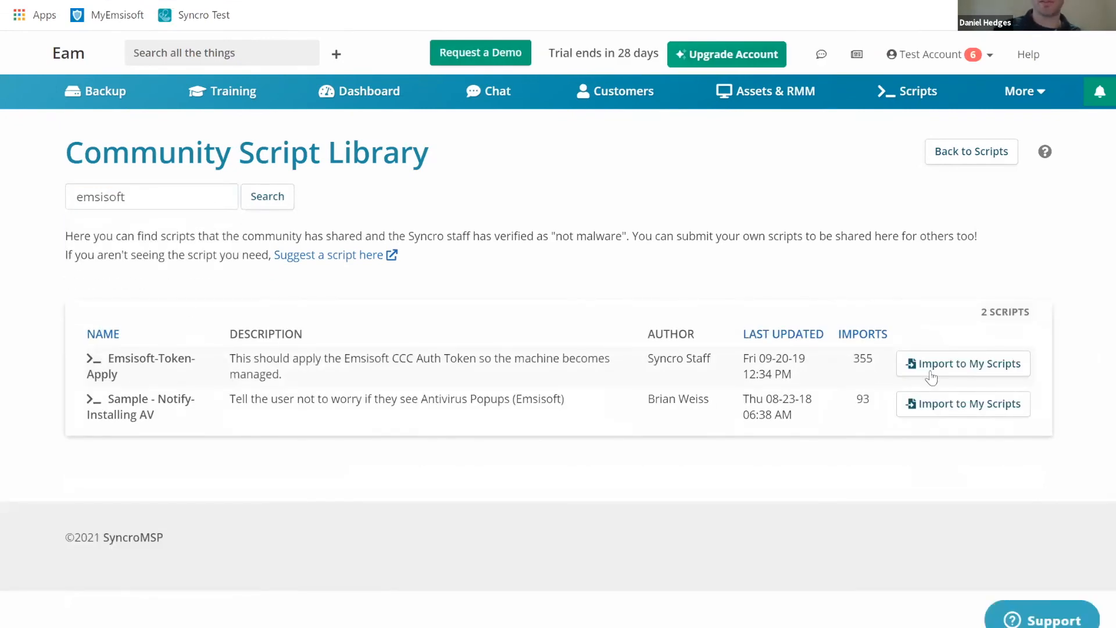
# - Import the Emsisoft-Token-Apply script into the account's own scripts and save it
pyautogui.click(973, 371)
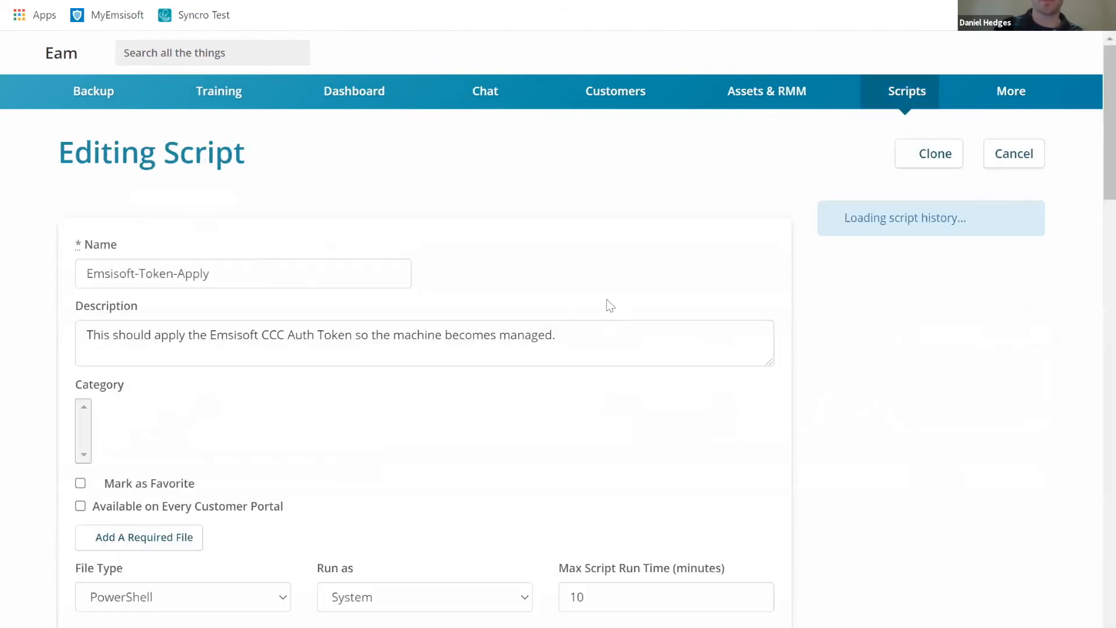
pyautogui.scroll(-5, 639, 313)
pyautogui.scroll(-5, 640, 312)
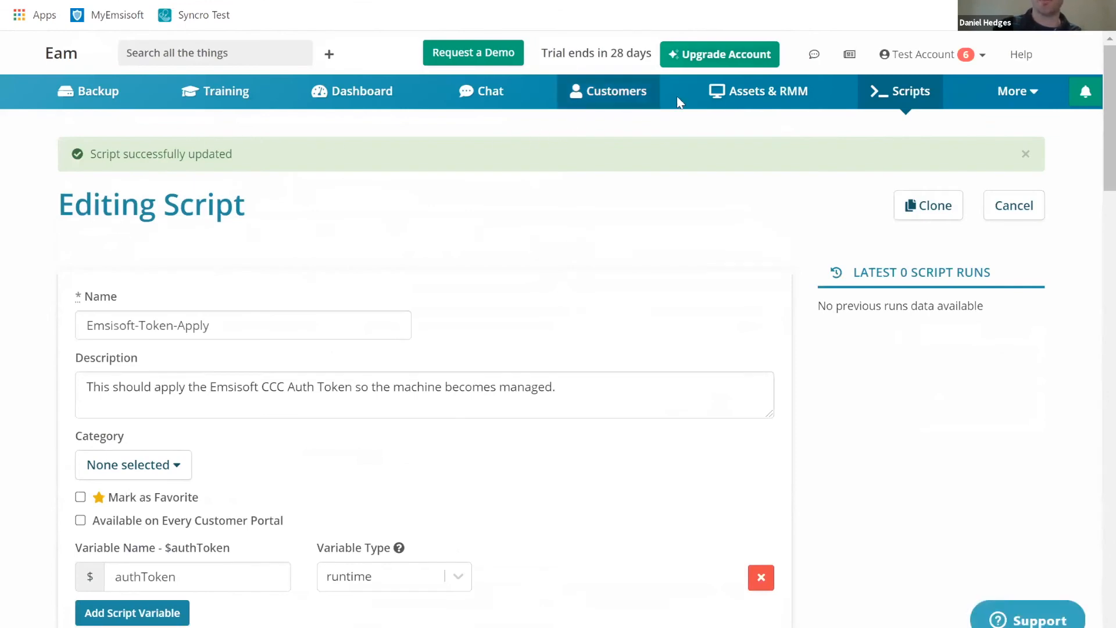
# - Open the scripts of asset DESKTOP-3SNML0V and choose the Emsisoft-Token-Apply PowerShell script for a new queue entry
pyautogui.click(730, 90)
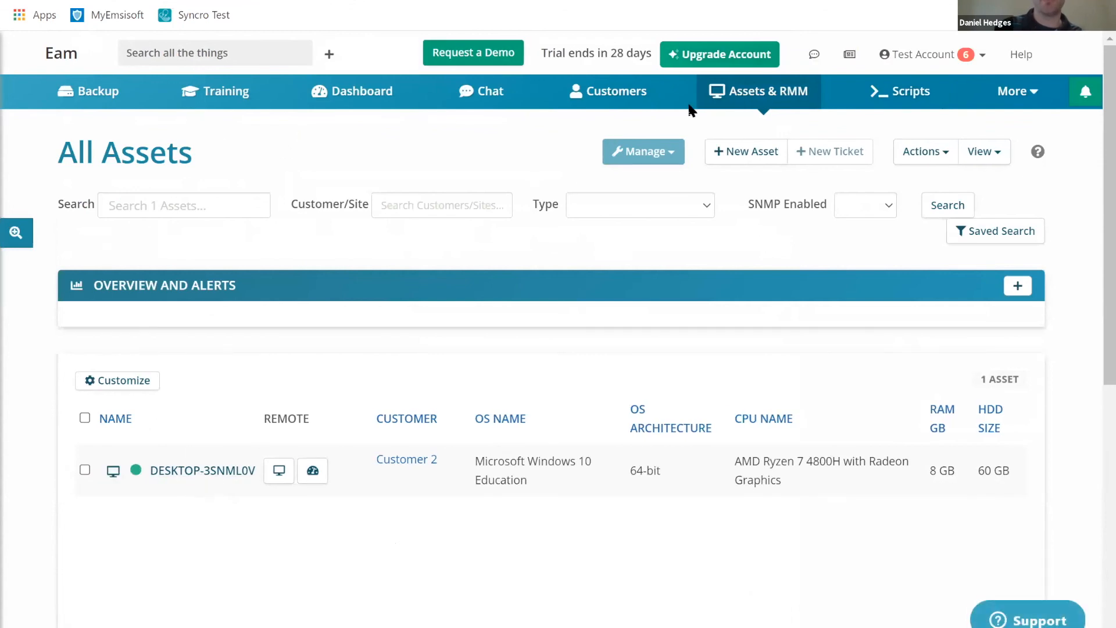
pyautogui.click(187, 474)
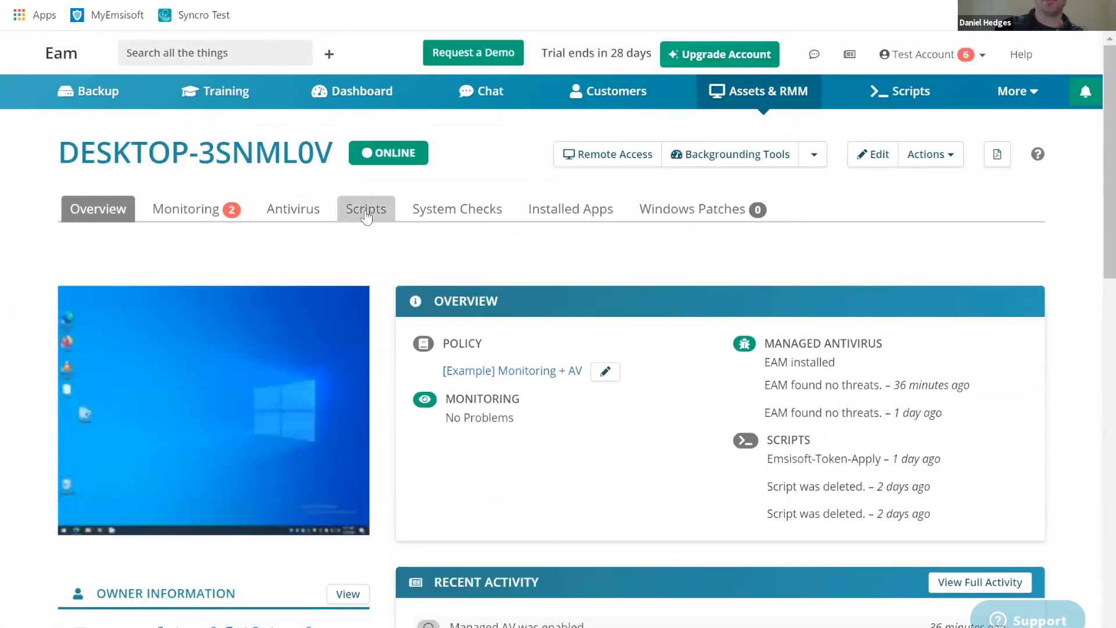
pyautogui.click(365, 211)
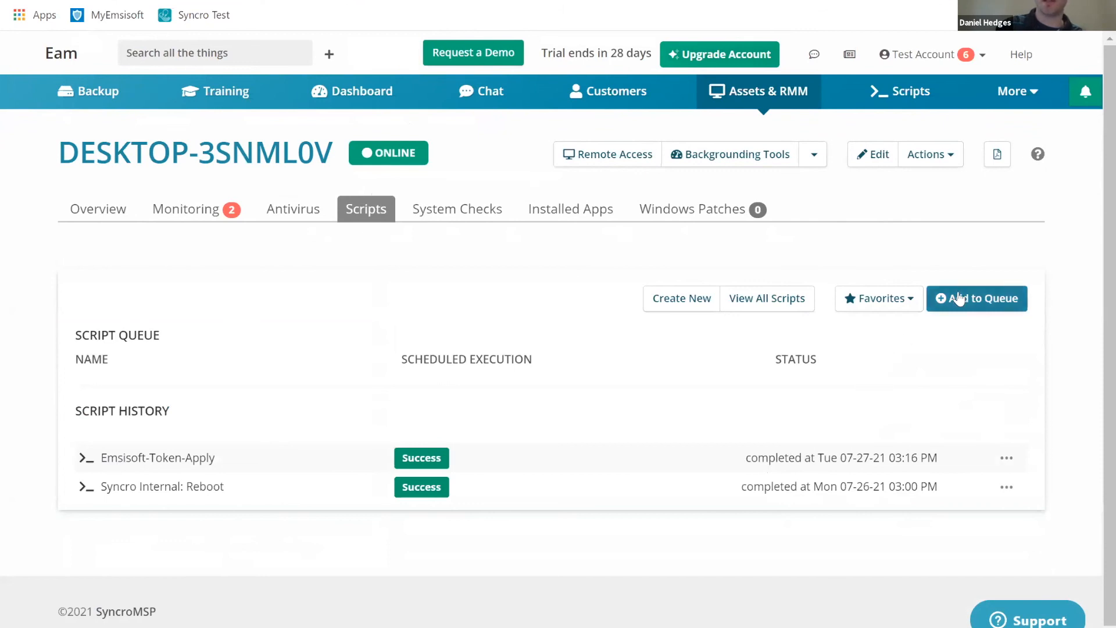
pyautogui.click(958, 299)
pyautogui.click(395, 219)
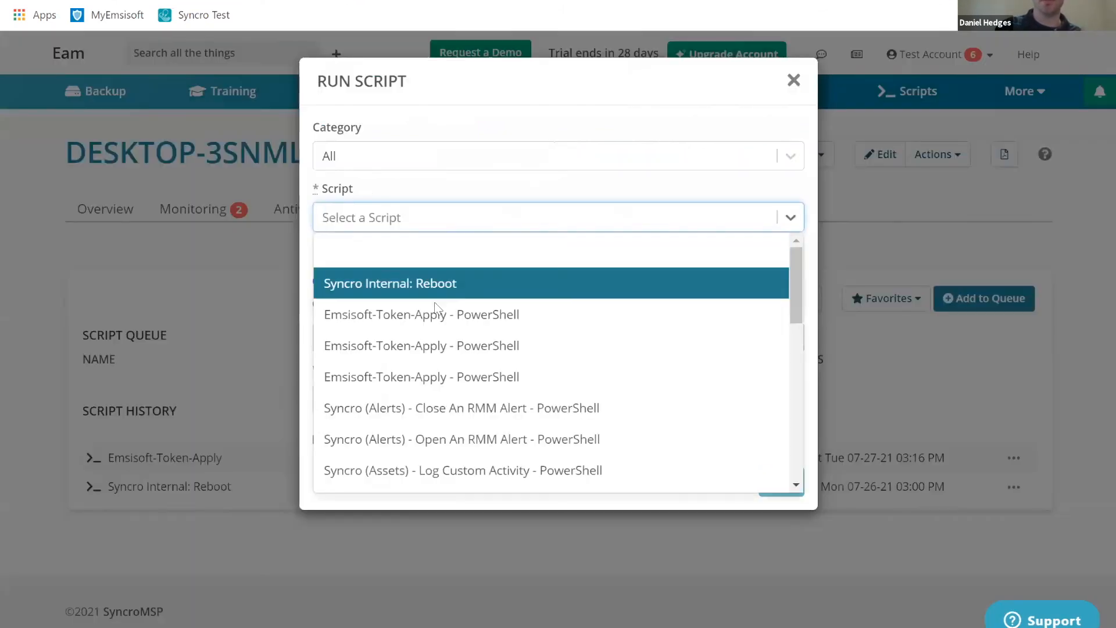
pyautogui.click(468, 317)
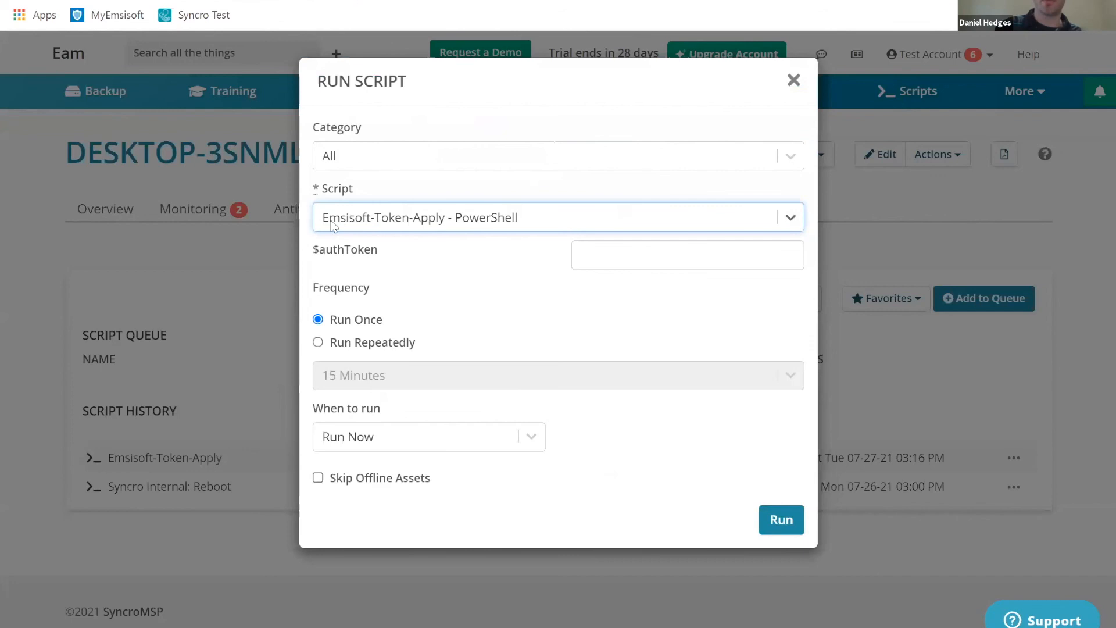
# - Paste the copied installation token as the script's $authToken value and run the script once, immediately
pyautogui.click(608, 255)
pyautogui.hotkey('ctrl', 'v')
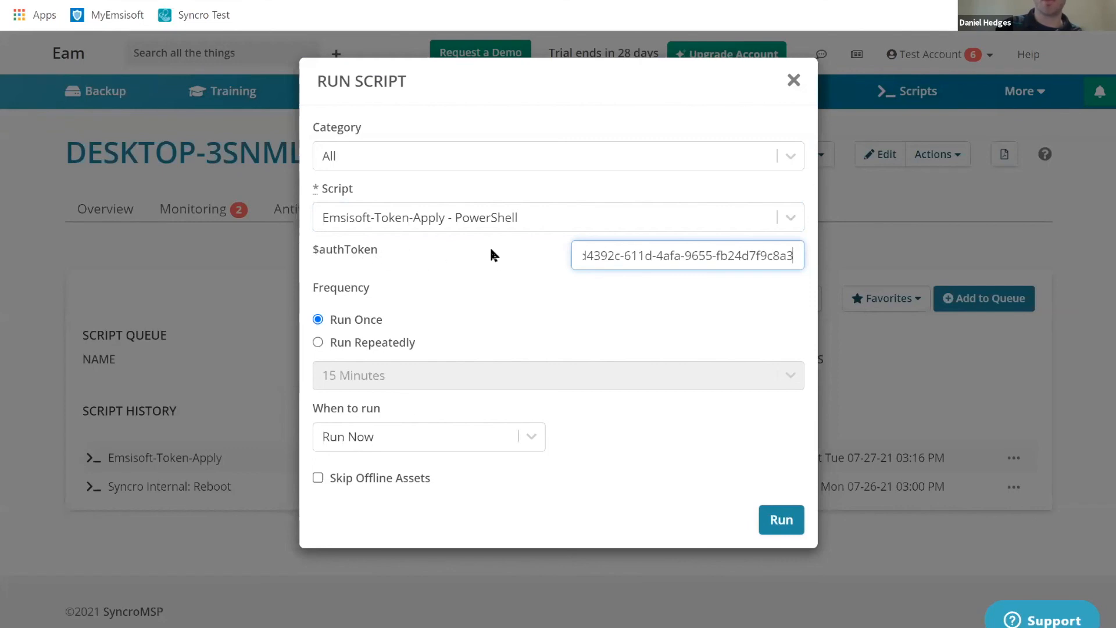
pyautogui.click(782, 517)
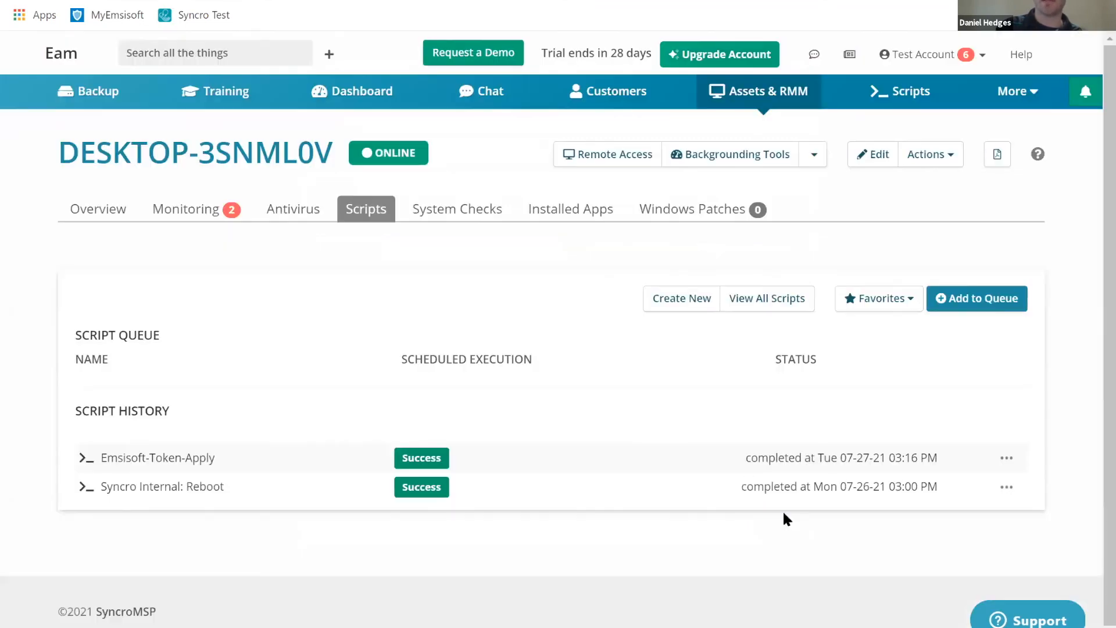